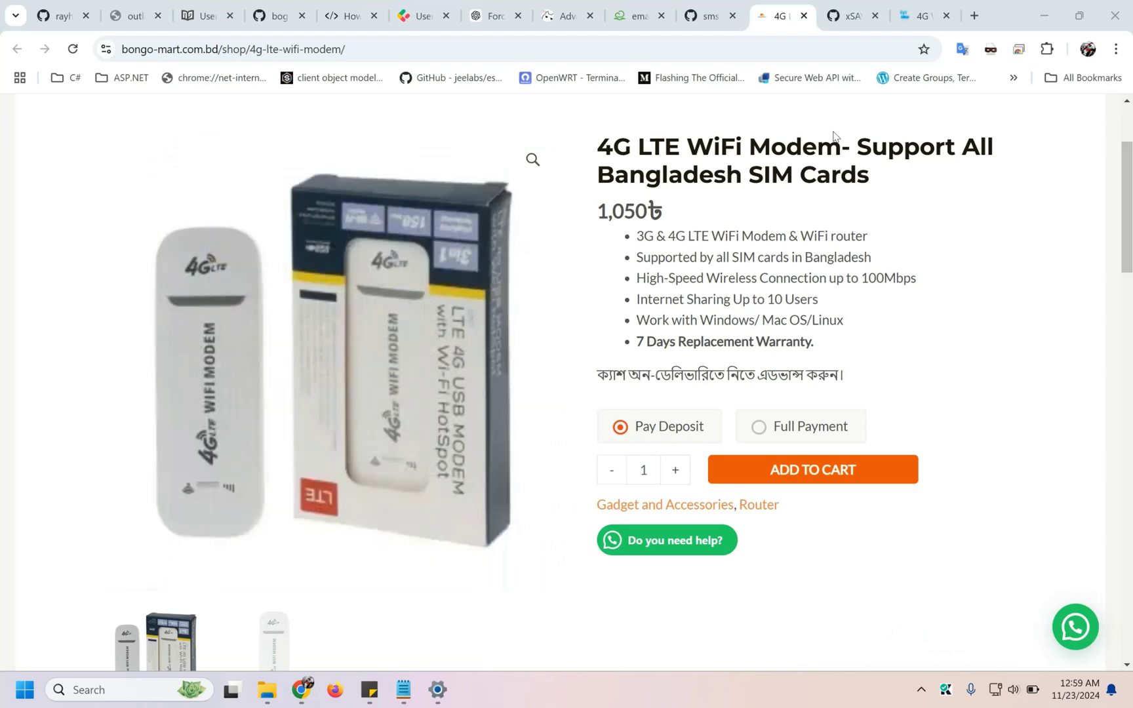
- Review the modem's WIFI AP Settings and Advance Settings pages, then return to its Overview page
click(929, 16)
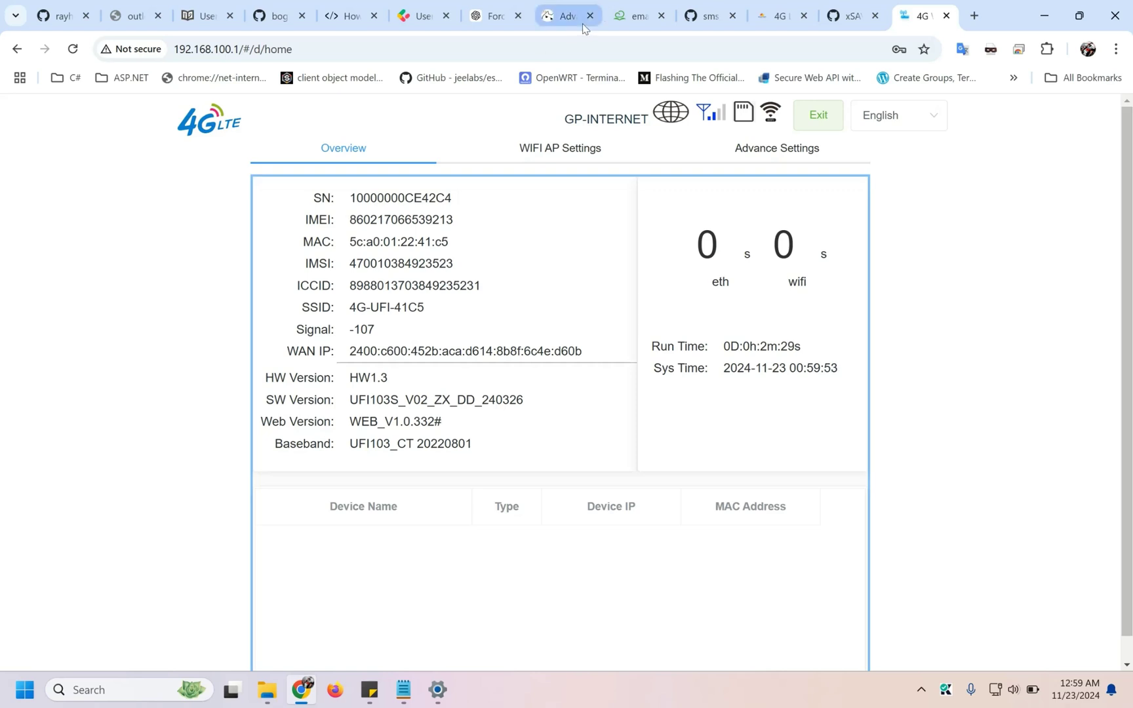
click(576, 153)
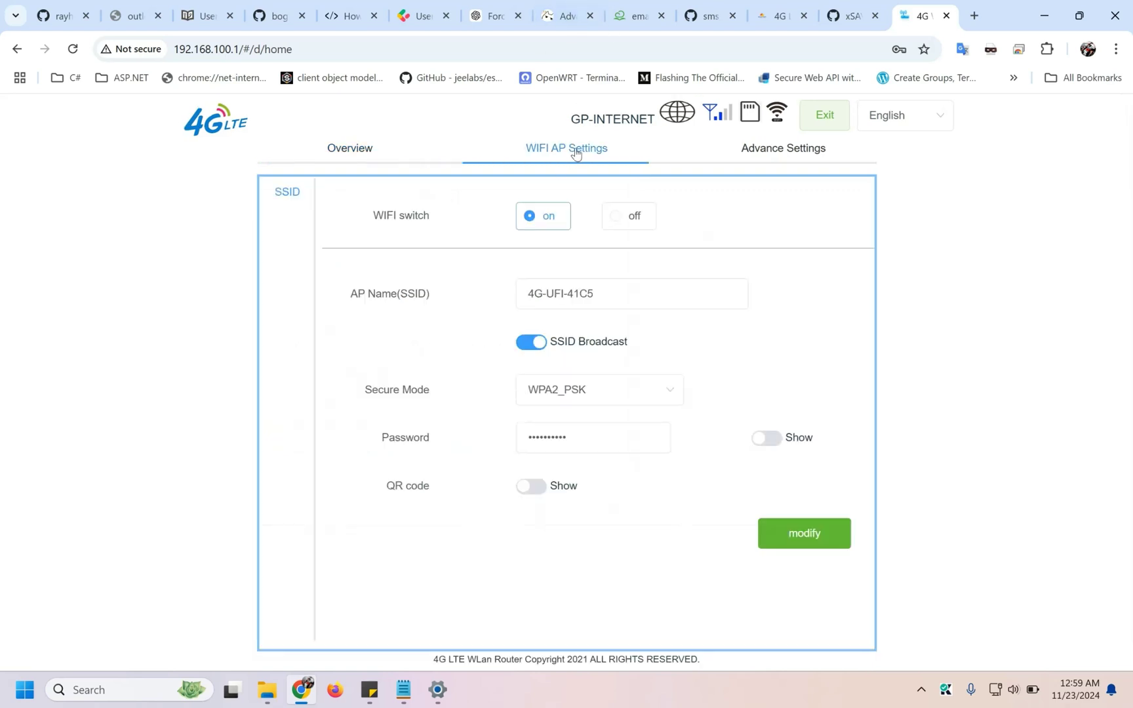
click(378, 148)
click(785, 149)
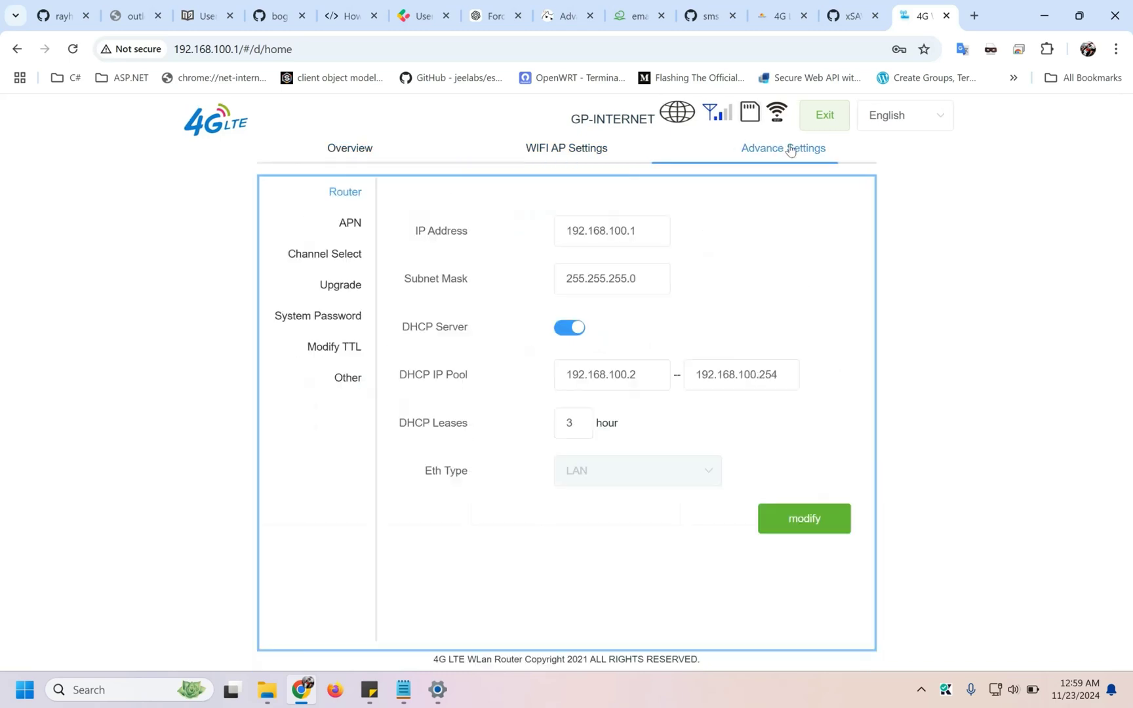
click(333, 149)
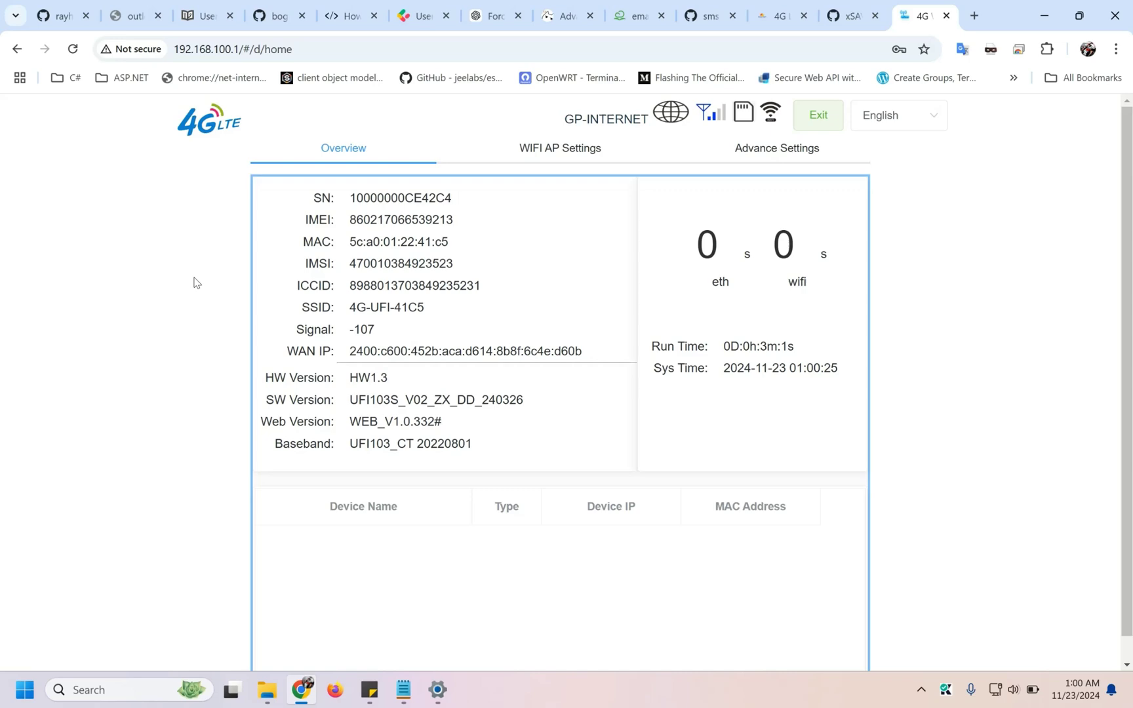
- Open the AndroidScreencast v0.1 release assets on GitHub, then bring up the Downloads folder
click(853, 16)
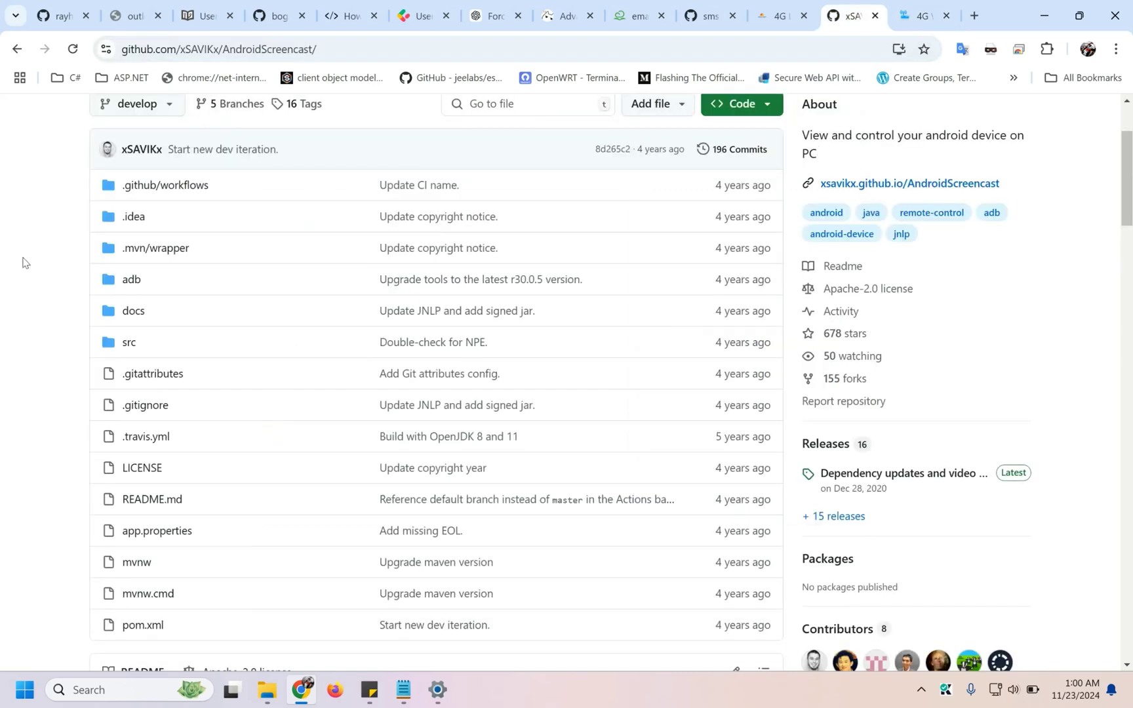
scroll(23, 262, up, 2)
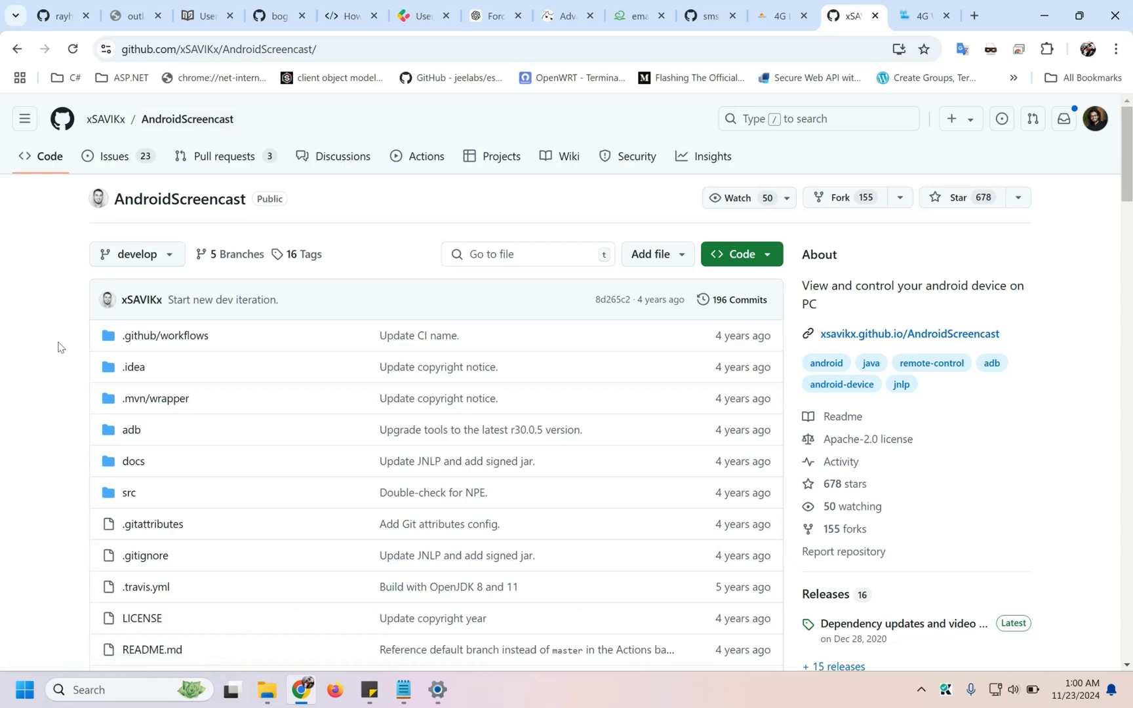
click(367, 58)
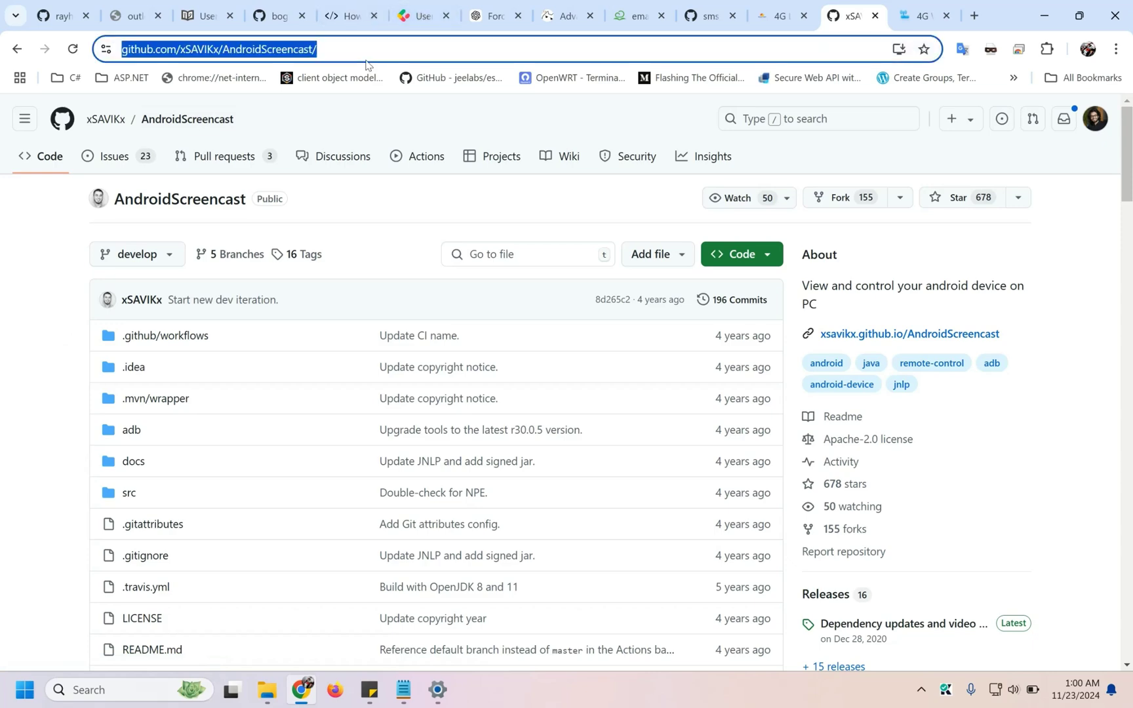
scroll(902, 518, down, 1)
click(863, 524)
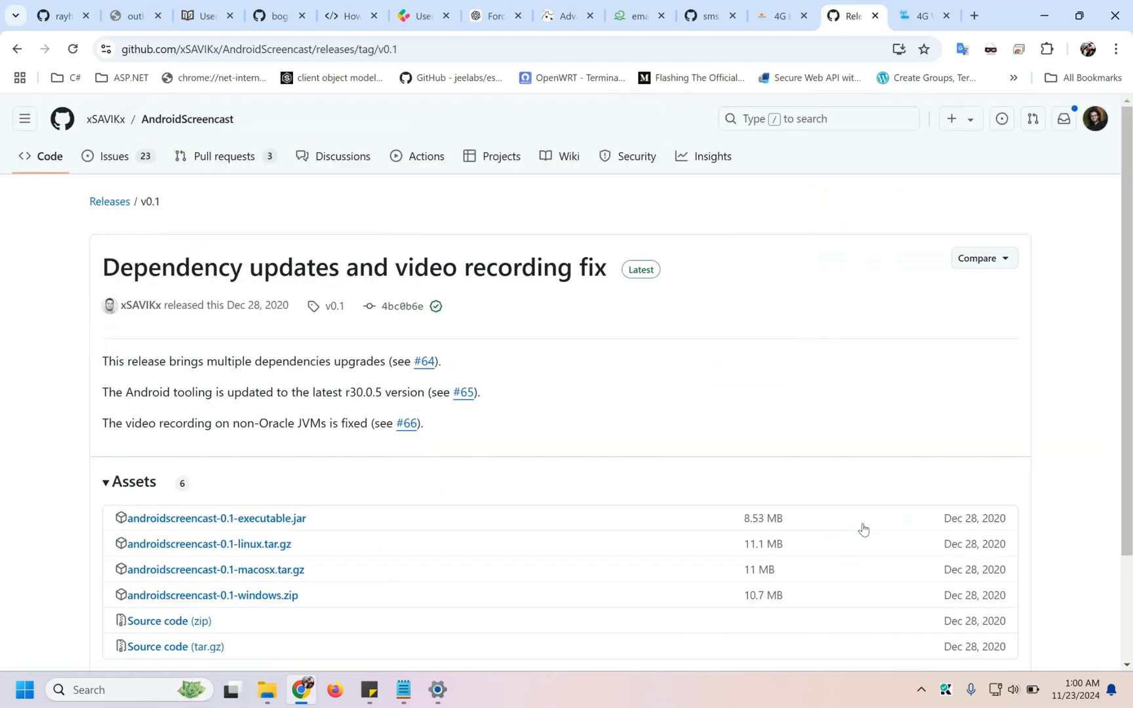
scroll(411, 372, down, 2)
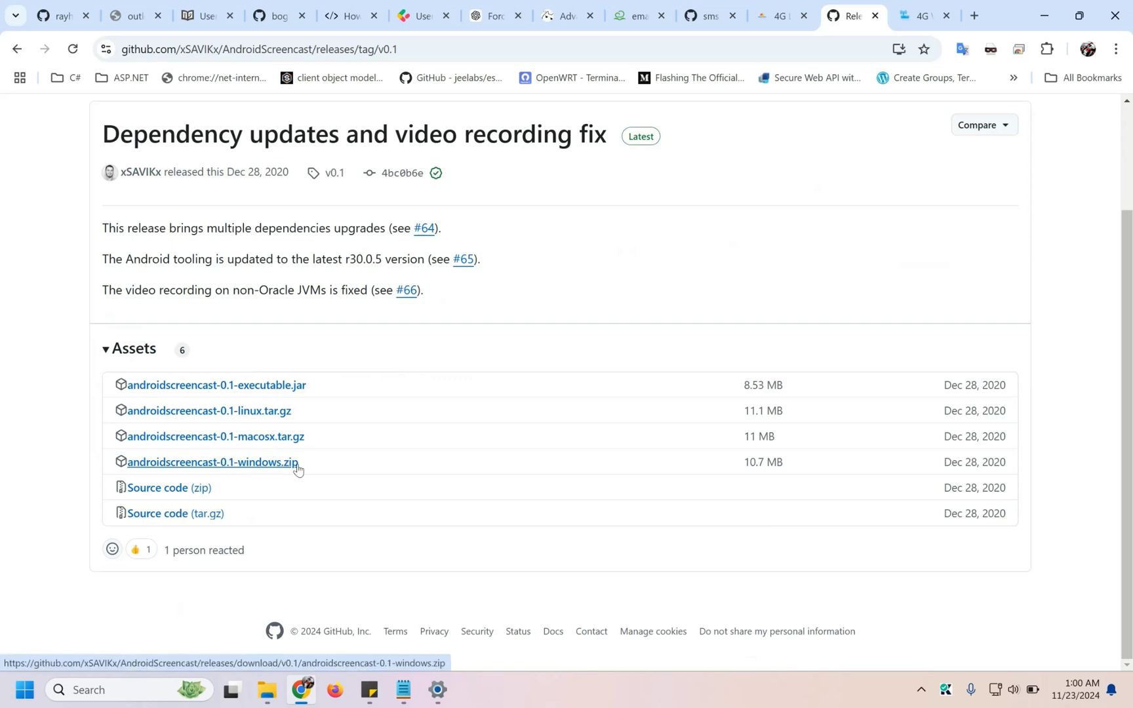
click(265, 688)
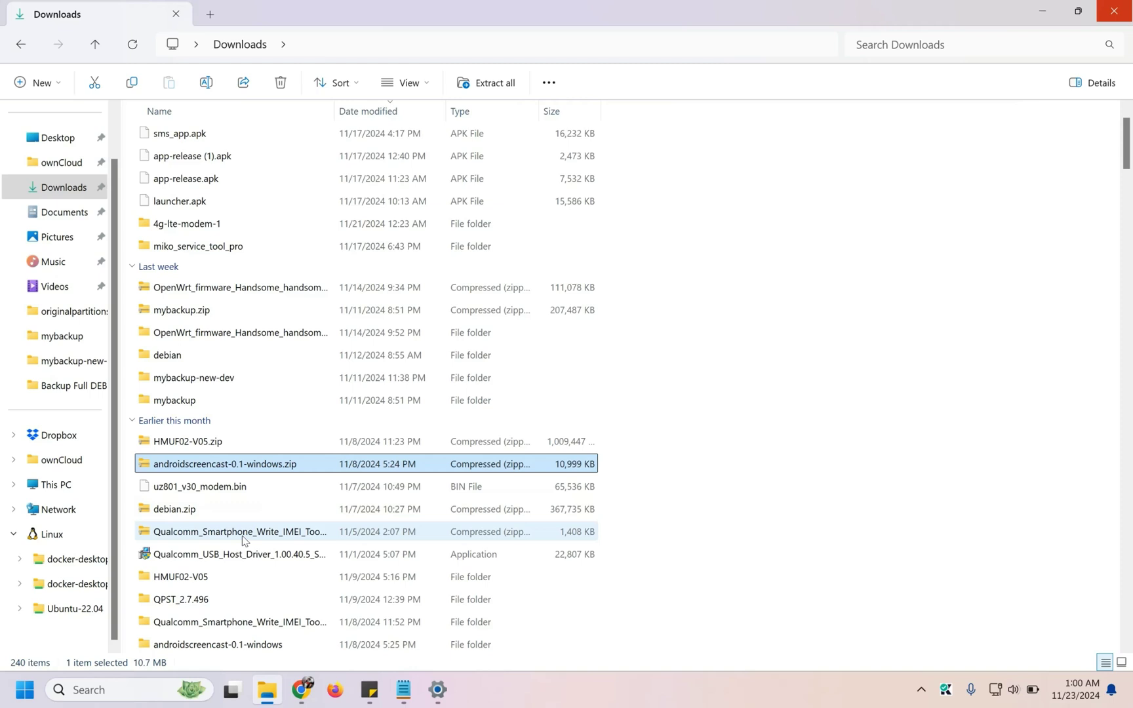
- Open androidscreencast-0.1-windows\androidscreencast-0.1 and select androidscreencast-0.1-executable.jar
double_click(236, 644)
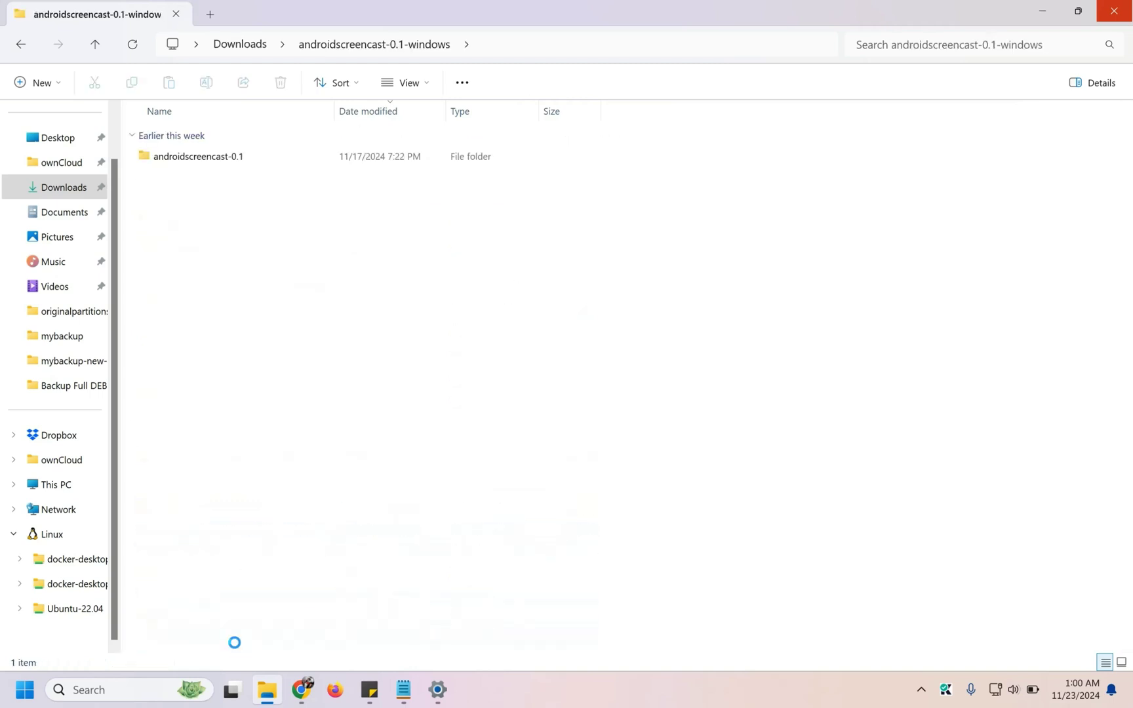
double_click(210, 159)
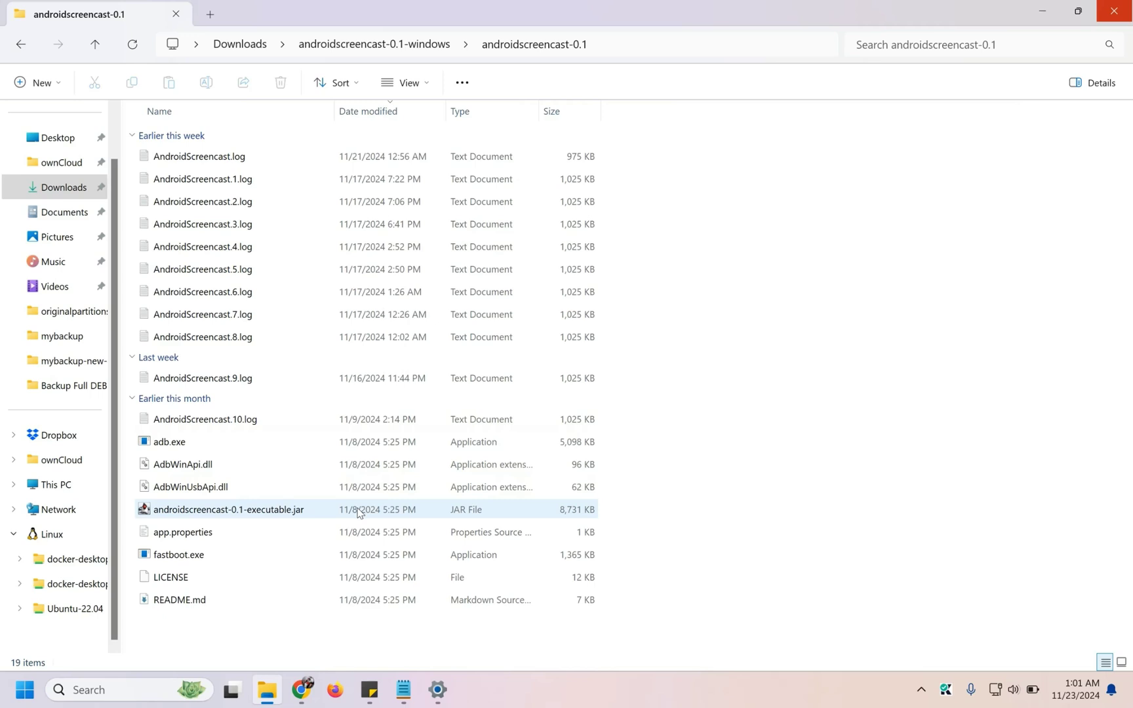
click(262, 517)
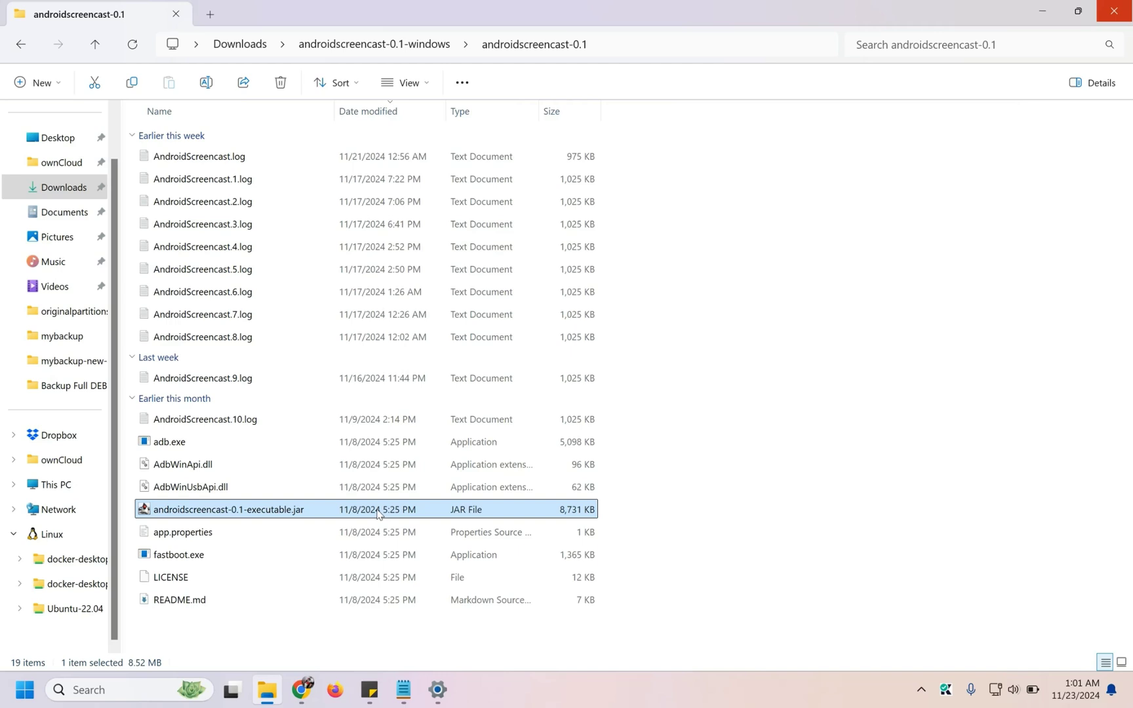
- Launch the AndroidScreencast jar, maximize the mirrored phone and pull down its notifications
double_click(302, 513)
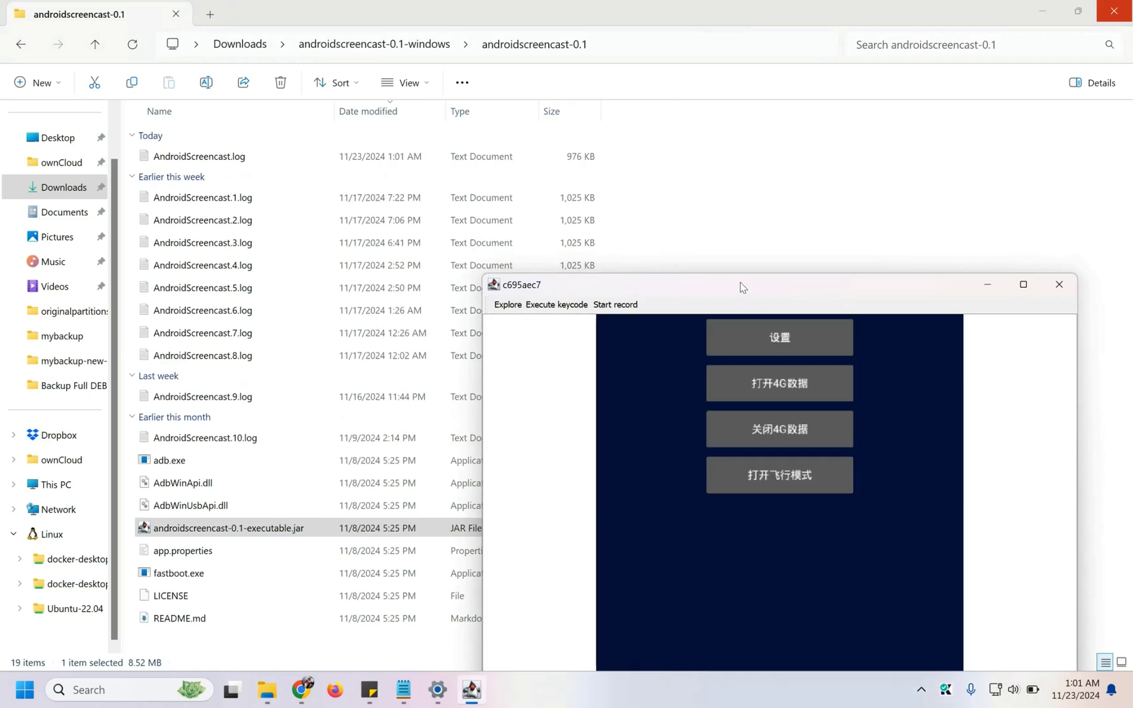
double_click(742, 286)
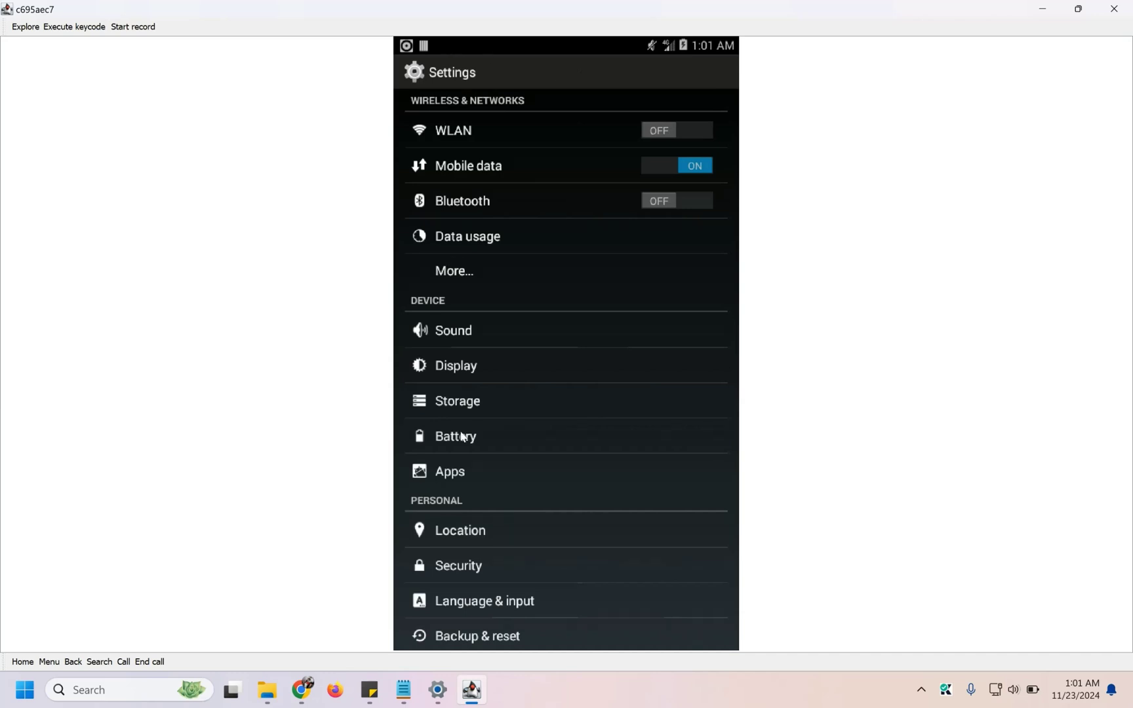
click(442, 44)
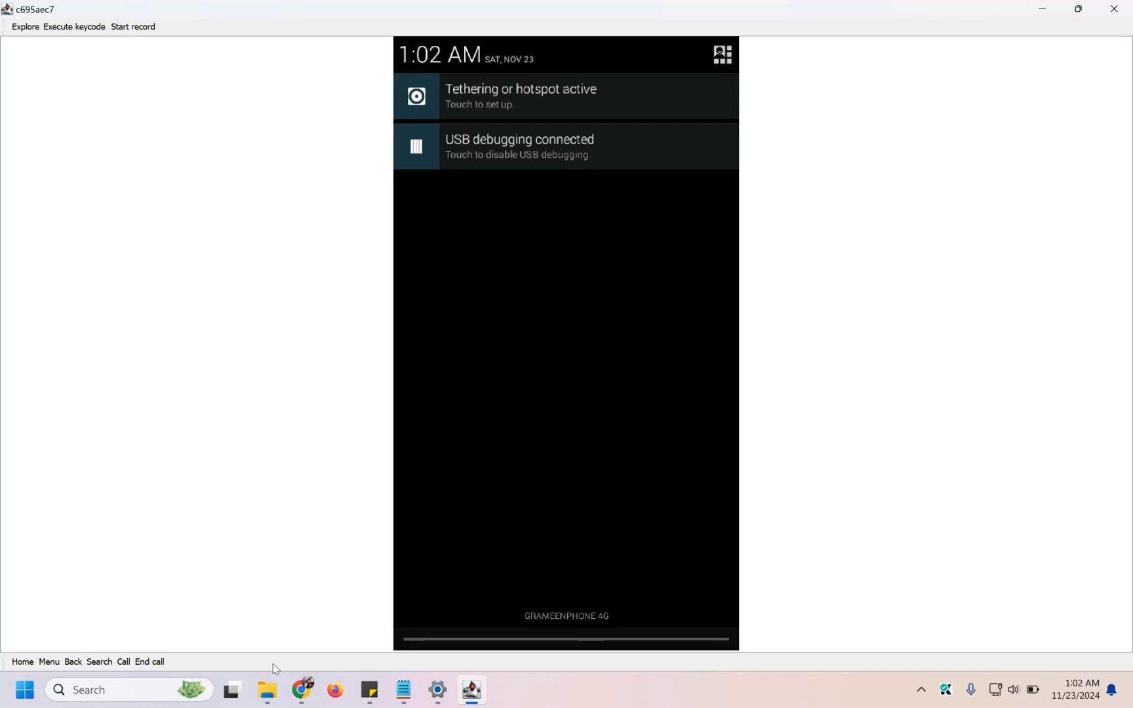
click(273, 695)
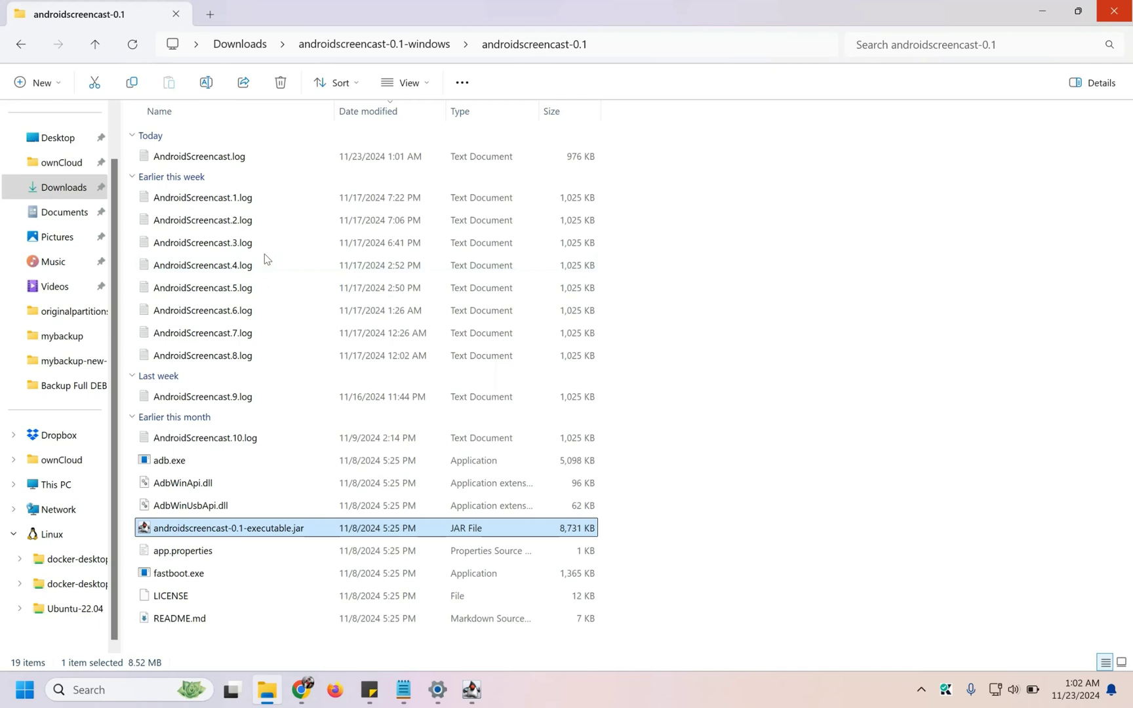
- Select launcher.apk in Downloads, then go back into androidscreencast-0.1 and select adb.exe
click(251, 45)
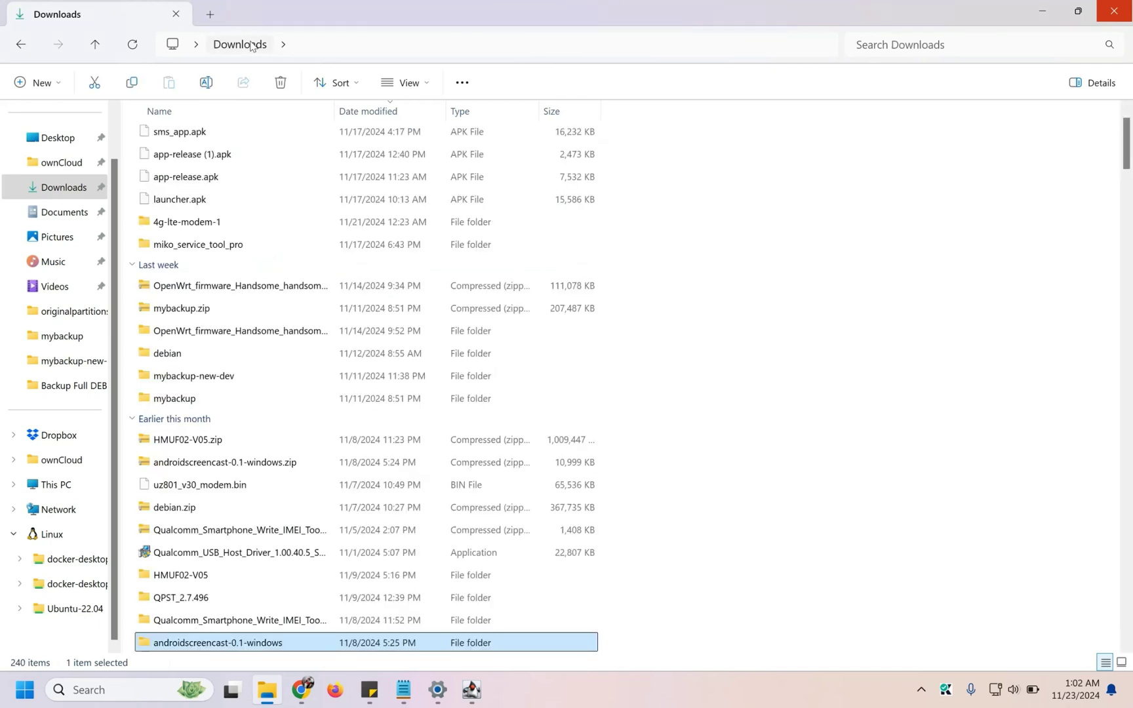
click(214, 199)
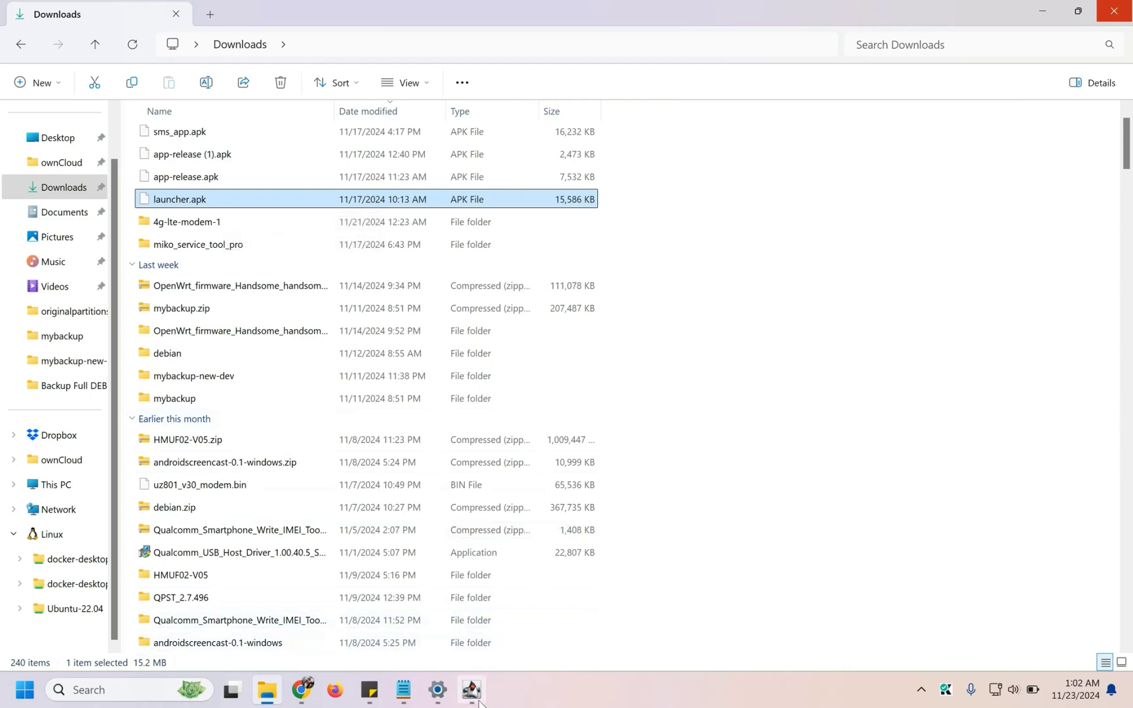
mouse_move(479, 702)
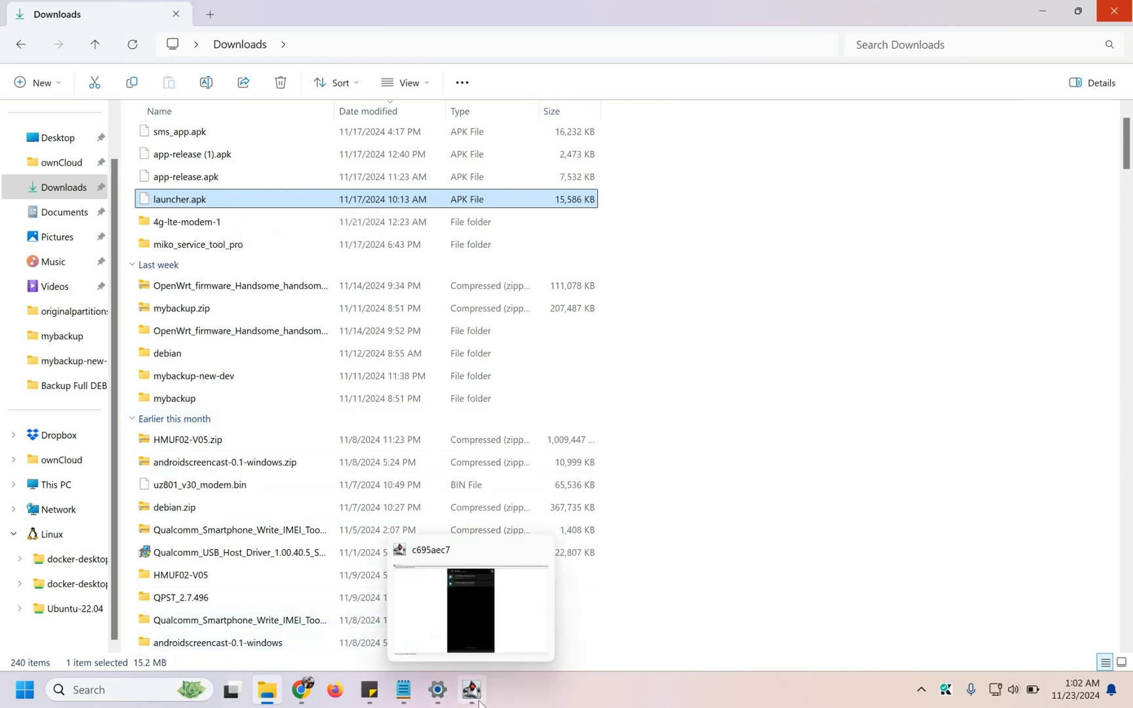
click(261, 642)
double_click(261, 642)
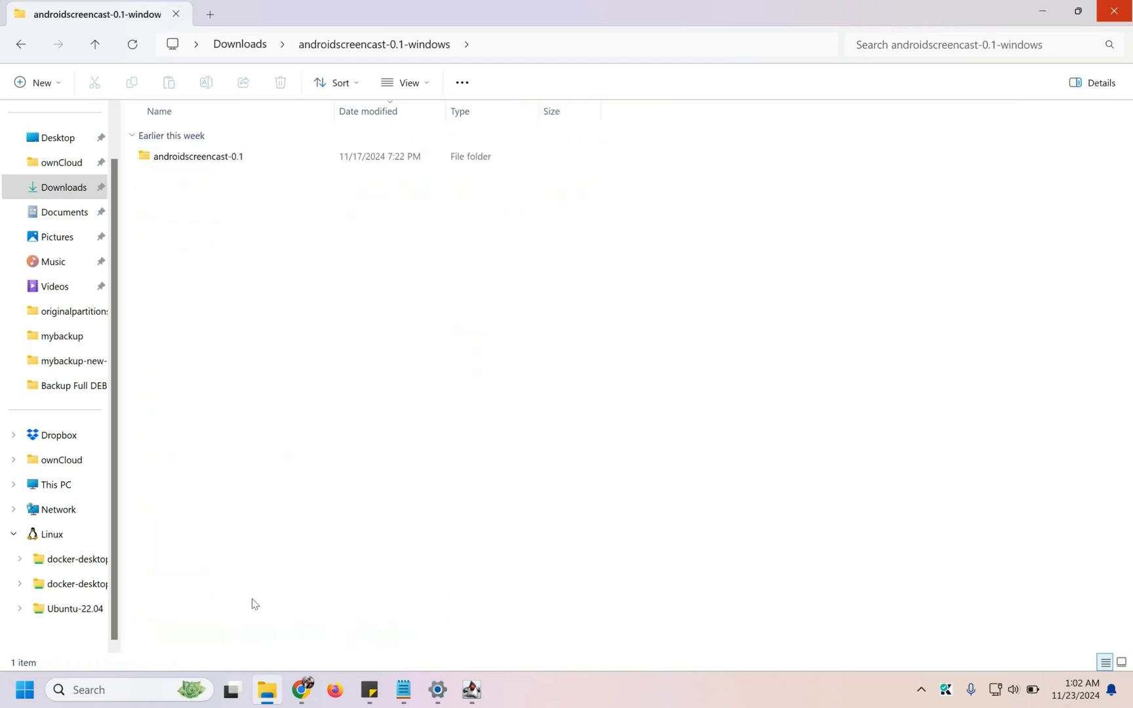
double_click(218, 164)
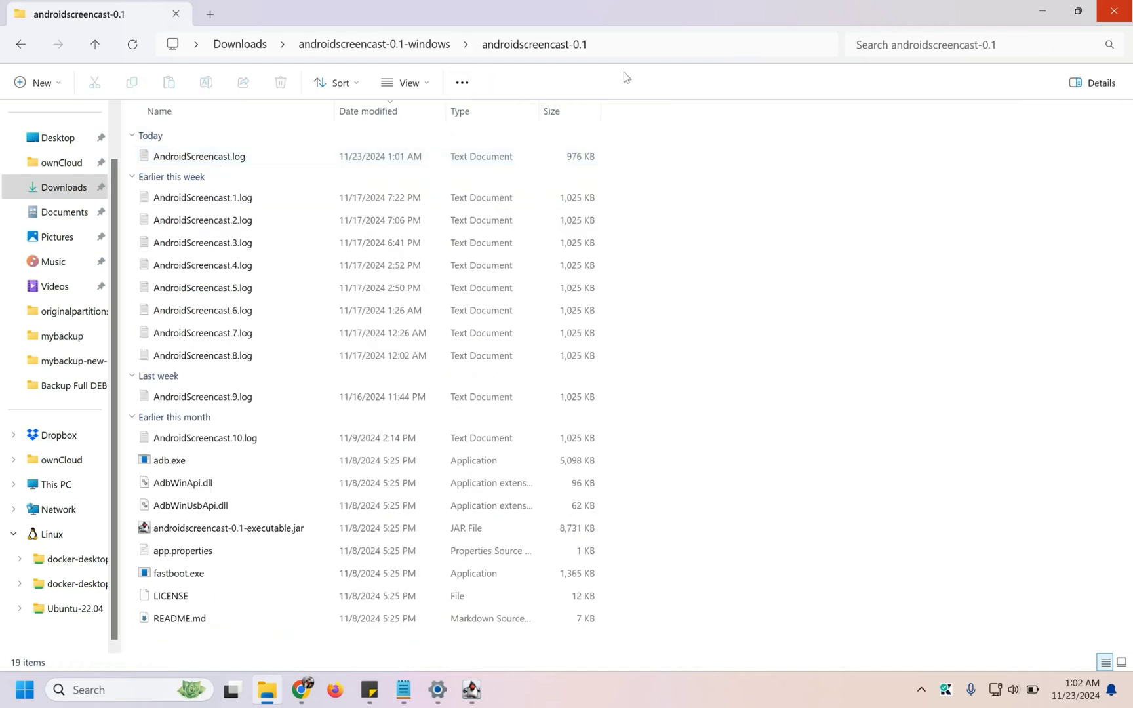
click(208, 463)
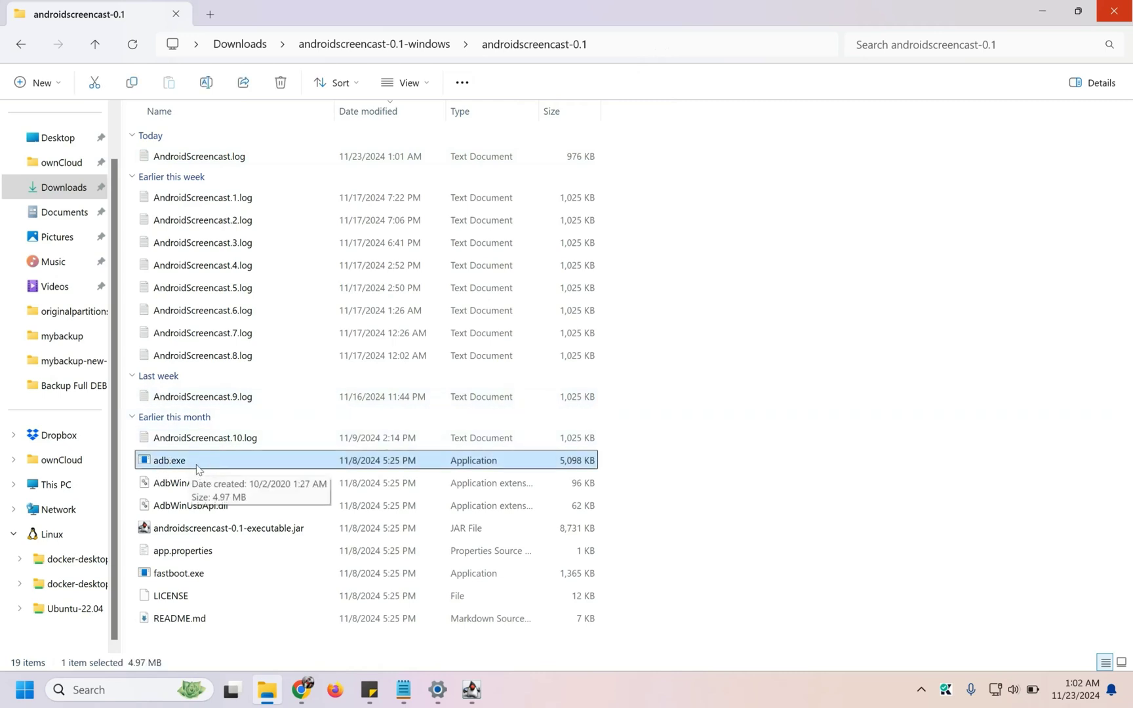
- Open a Command Prompt in the androidscreencast-0.1 folder and type 'adb install'
click(662, 53)
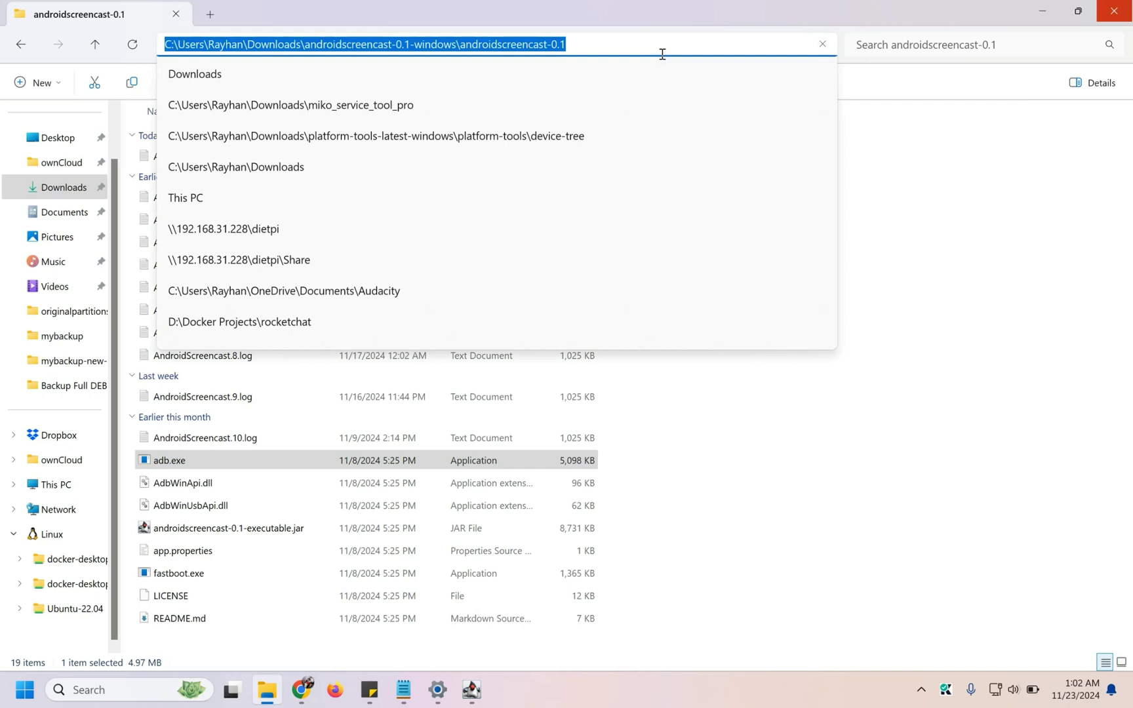
text(cmd)
key(Return)
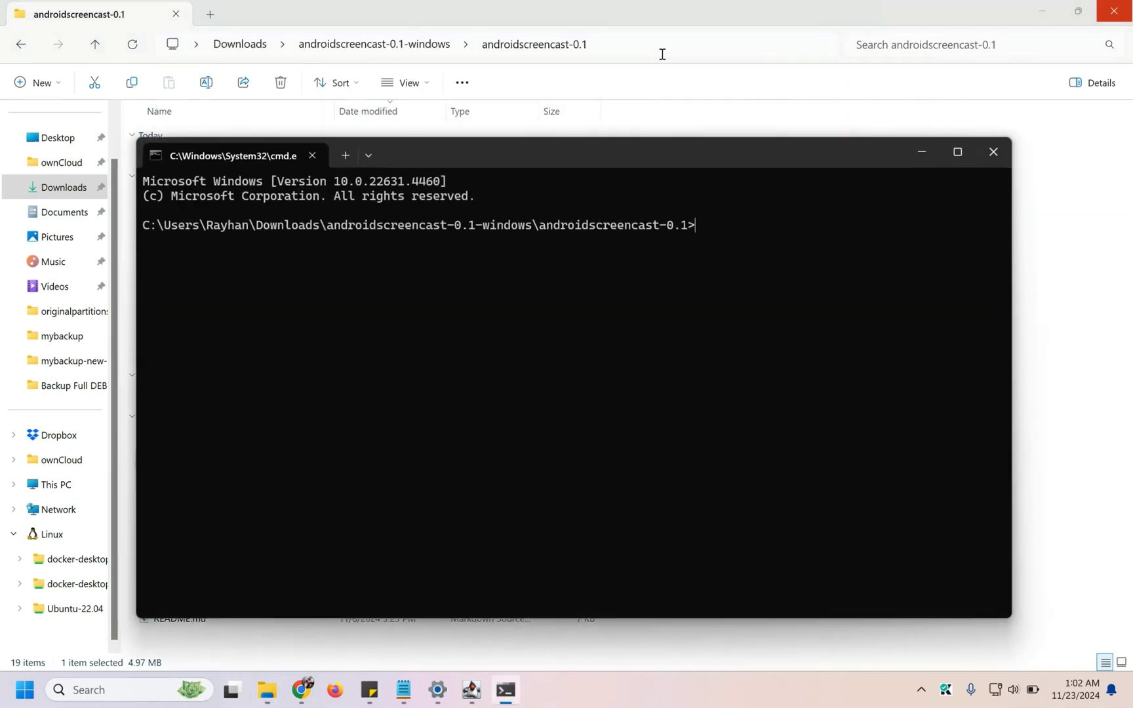
text(adb p)
text(ush)
key(BackSpace)
key(BackSpace)
key(BackSpace)
key(BackSpace)
text(instl)
key(BackSpace)
key(BackSpace)
text(tall)
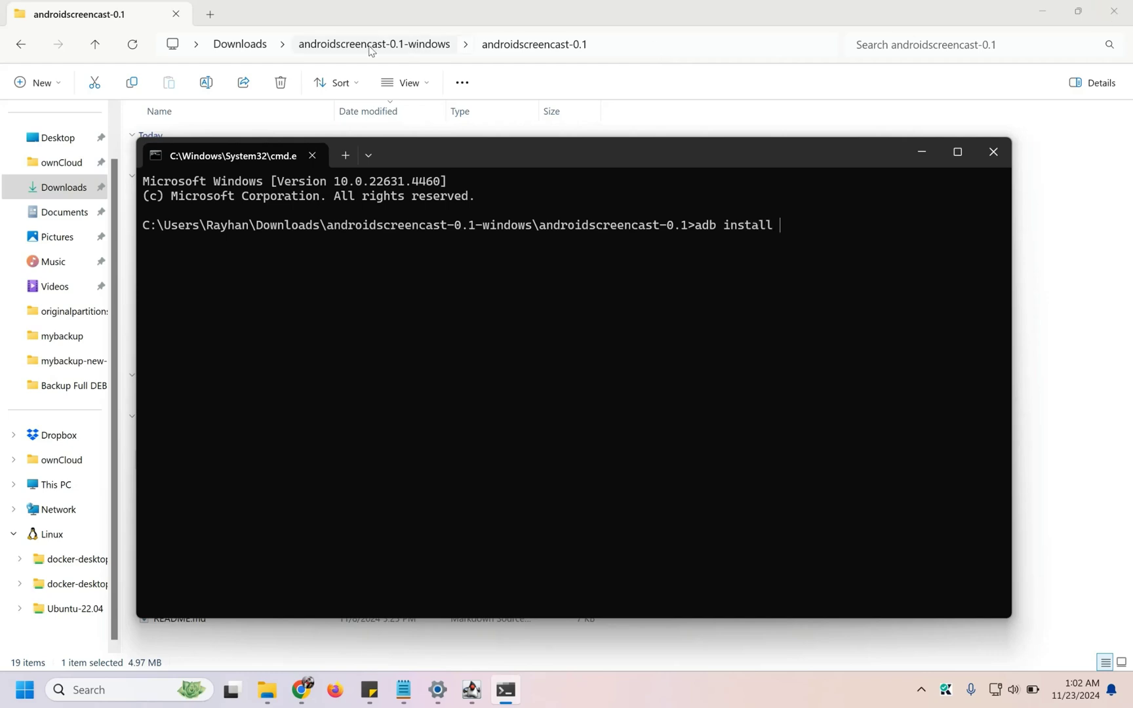
- Copy launcher.apk's path from Downloads, paste it after adb install and run it
click(240, 44)
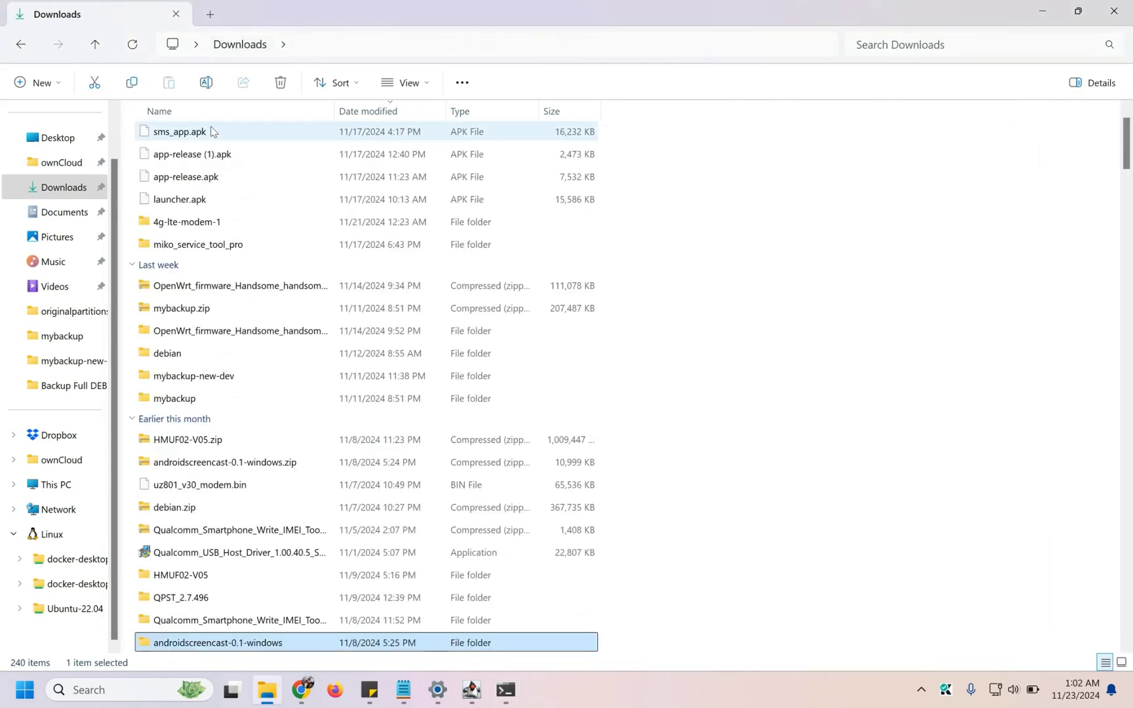
click(188, 200)
right_click(188, 201)
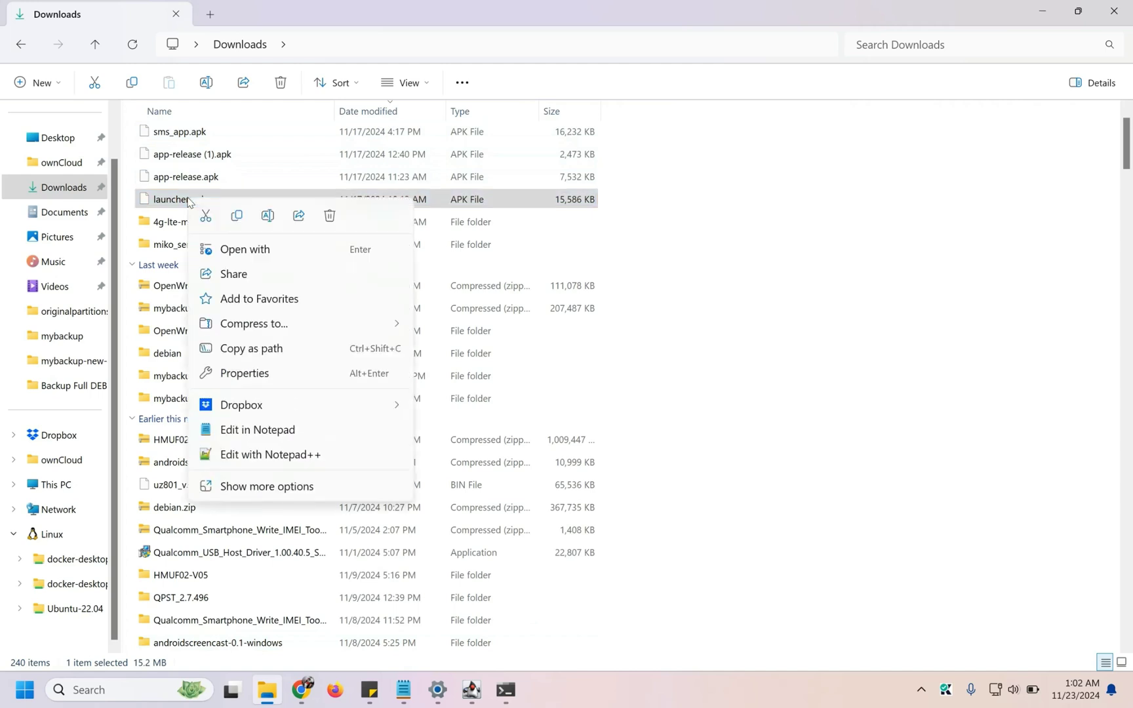
click(255, 348)
click(505, 689)
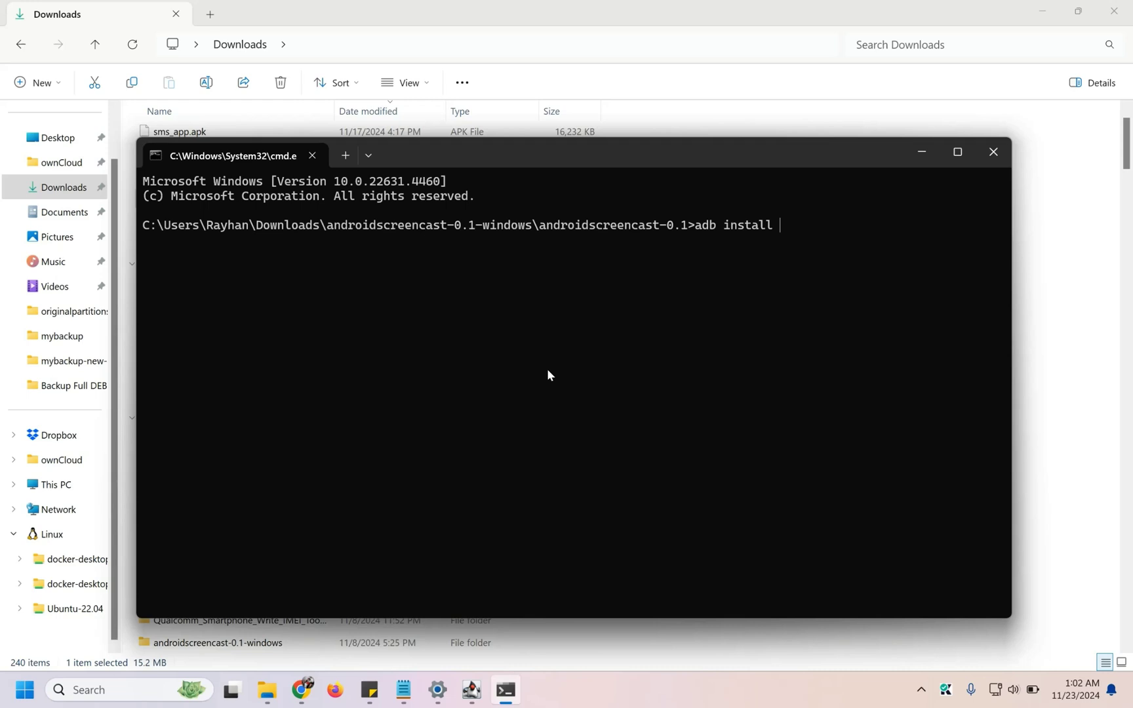
key(ctrl+v)
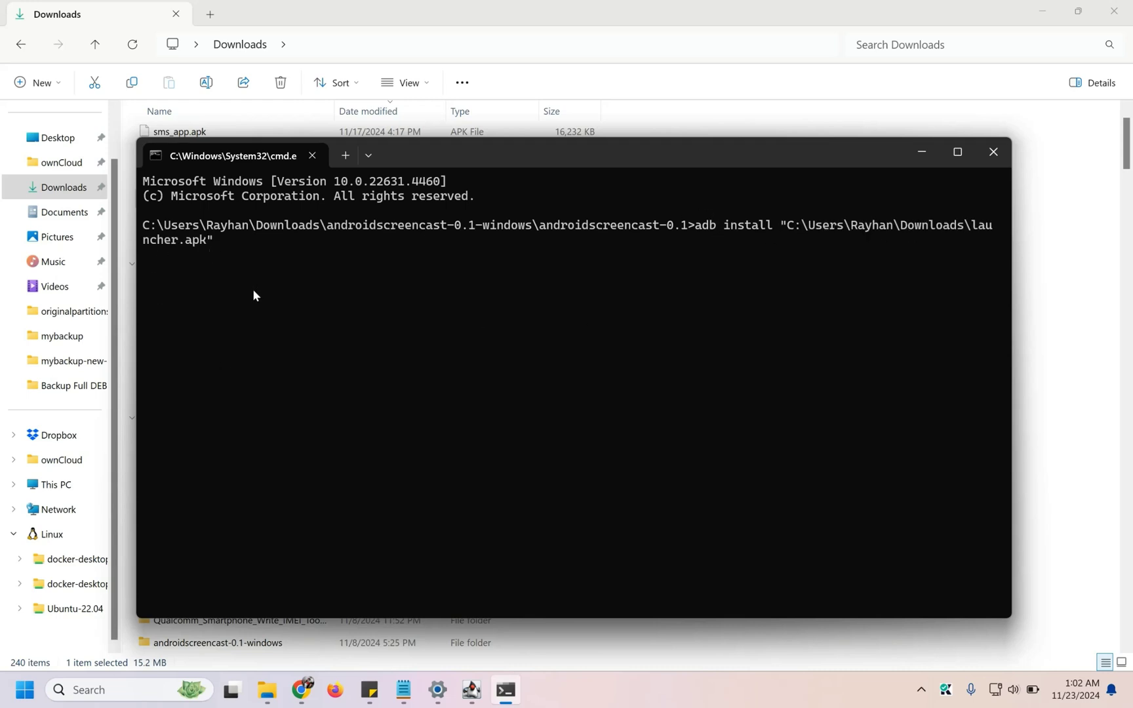
key(Return)
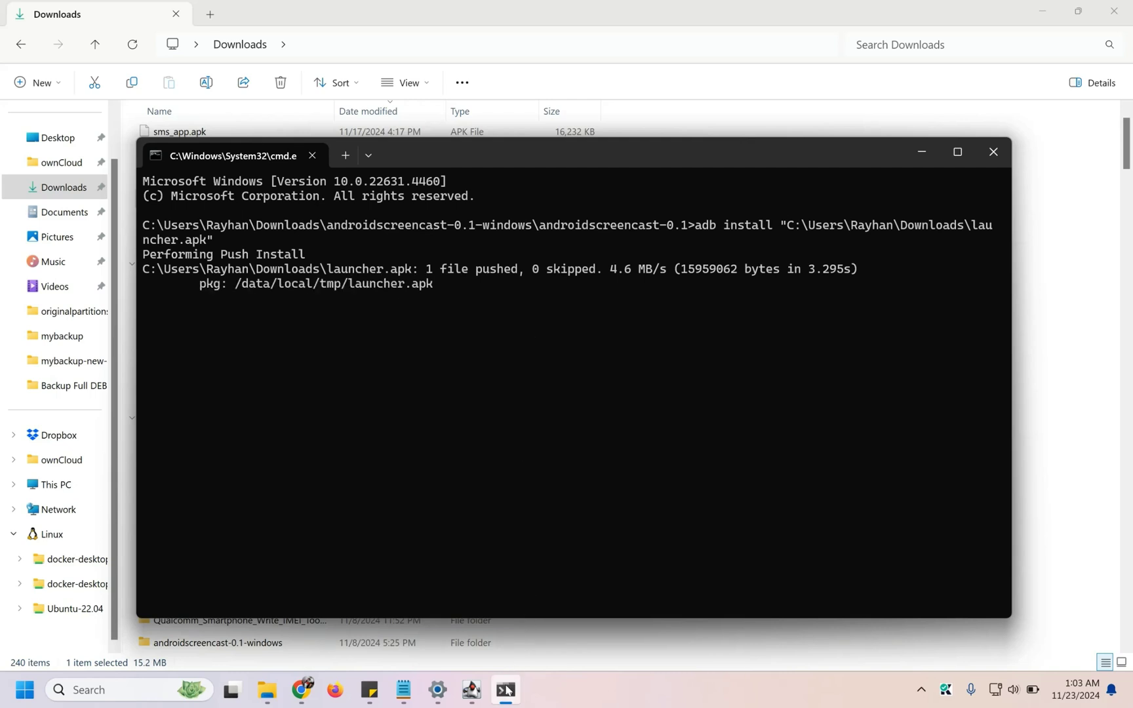
- Move the mirror window aside to confirm the launcher install shows Success, then maximize it again
click(478, 698)
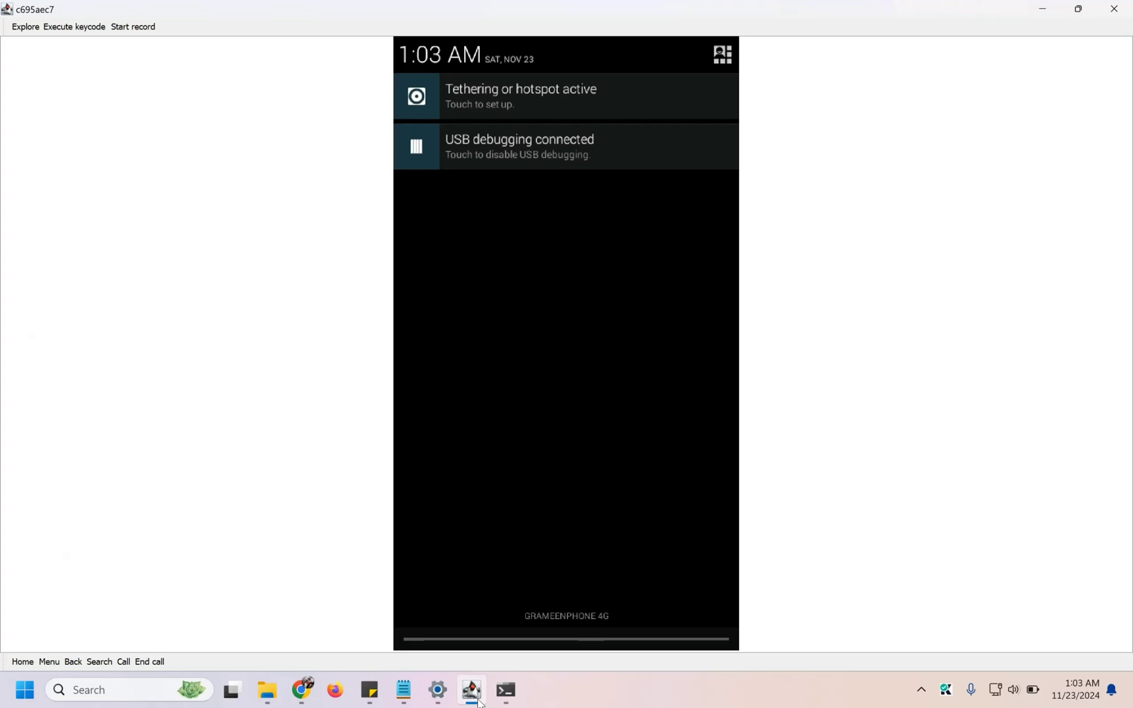
click(479, 697)
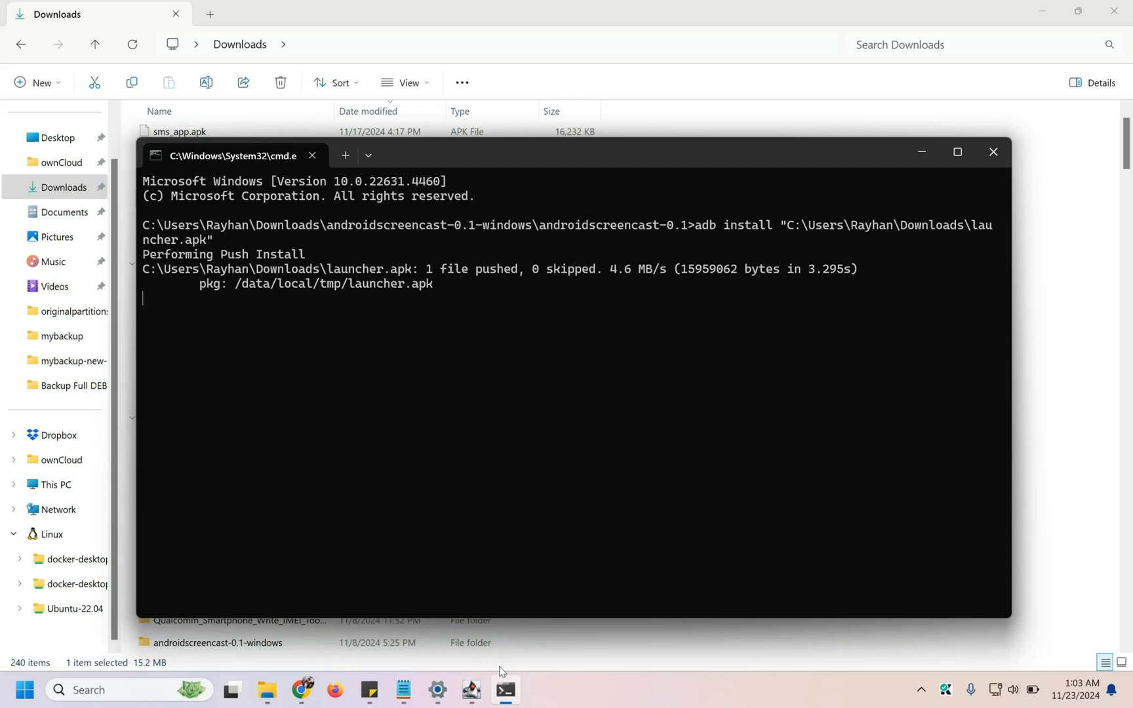
mouse_move(477, 692)
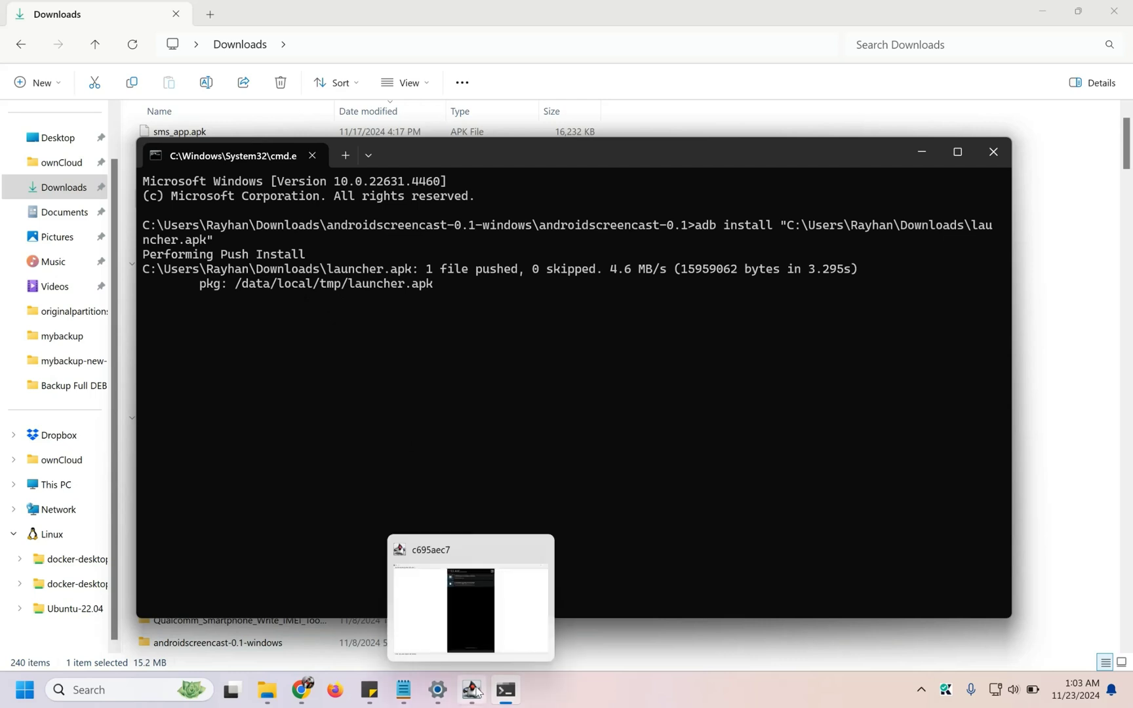
click(477, 692)
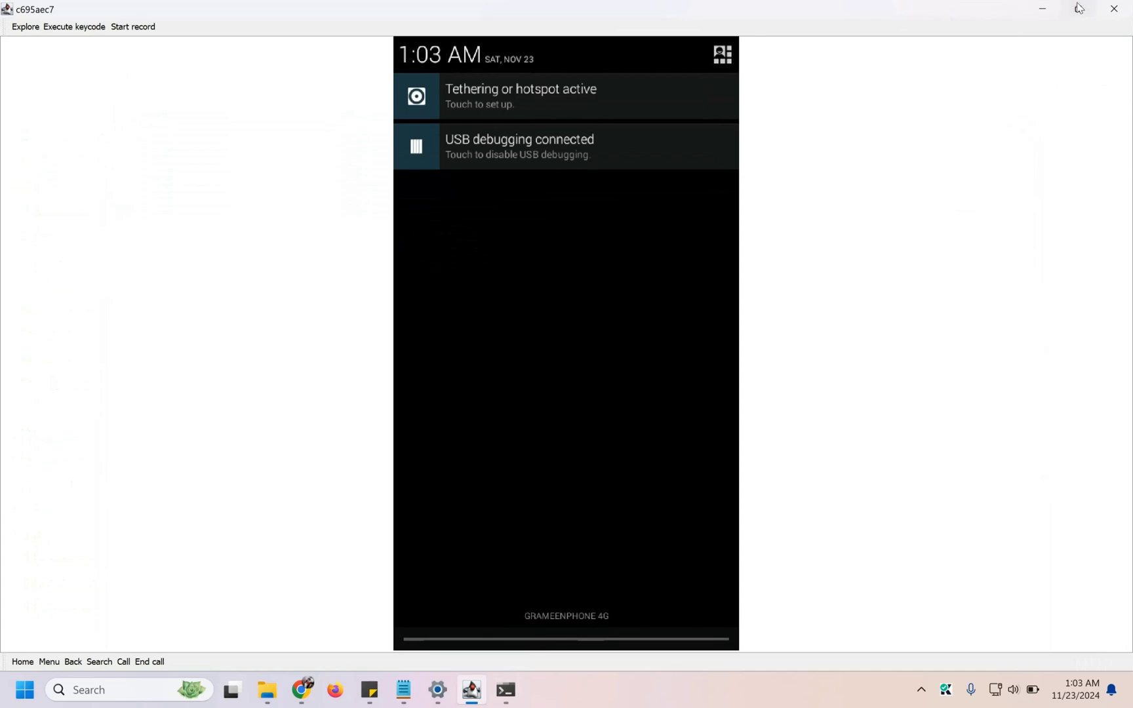
click(1078, 8)
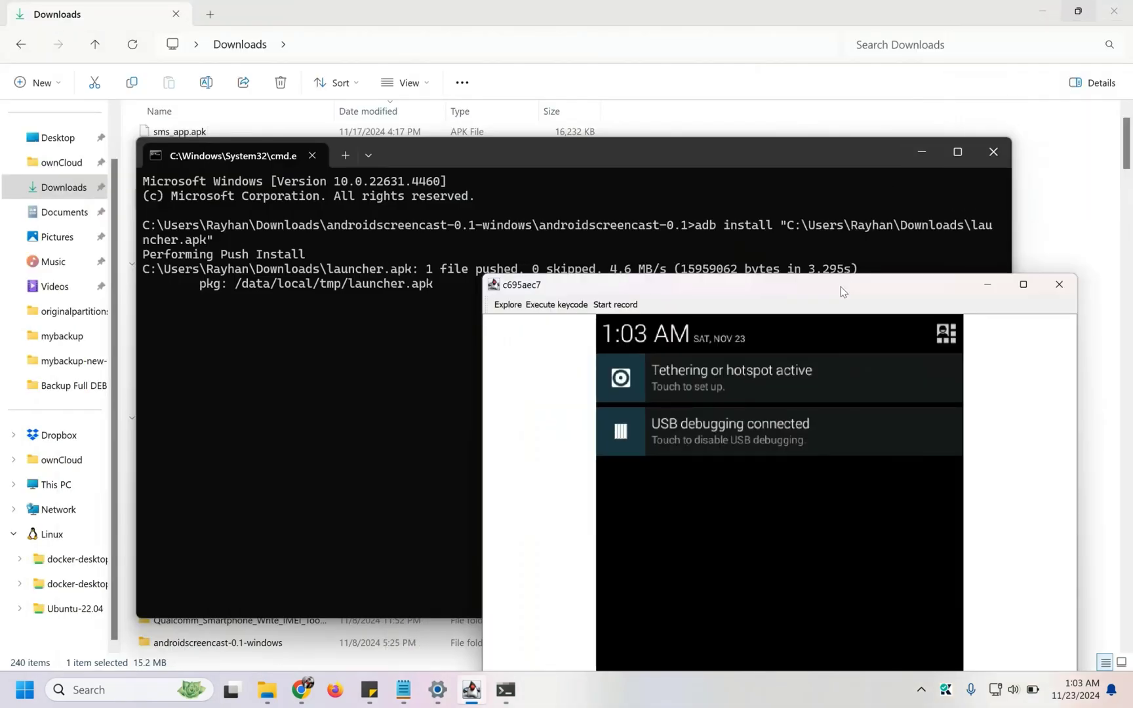
drag(841, 286, 852, 56)
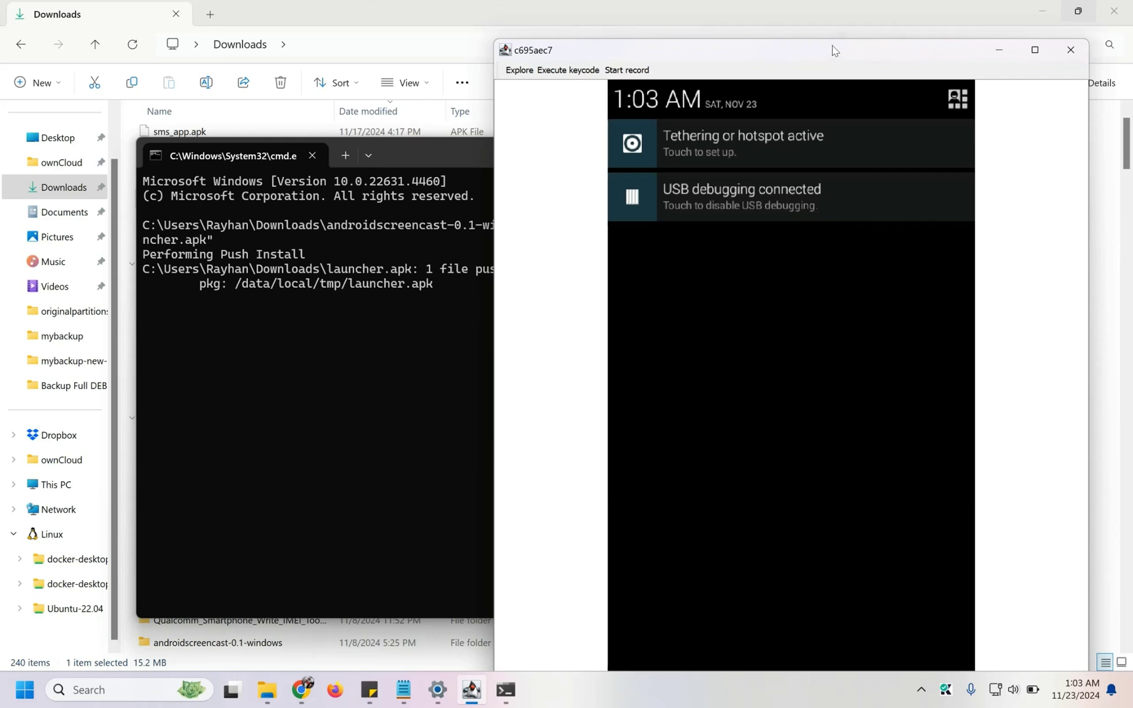
drag(832, 46, 860, 21)
click(240, 408)
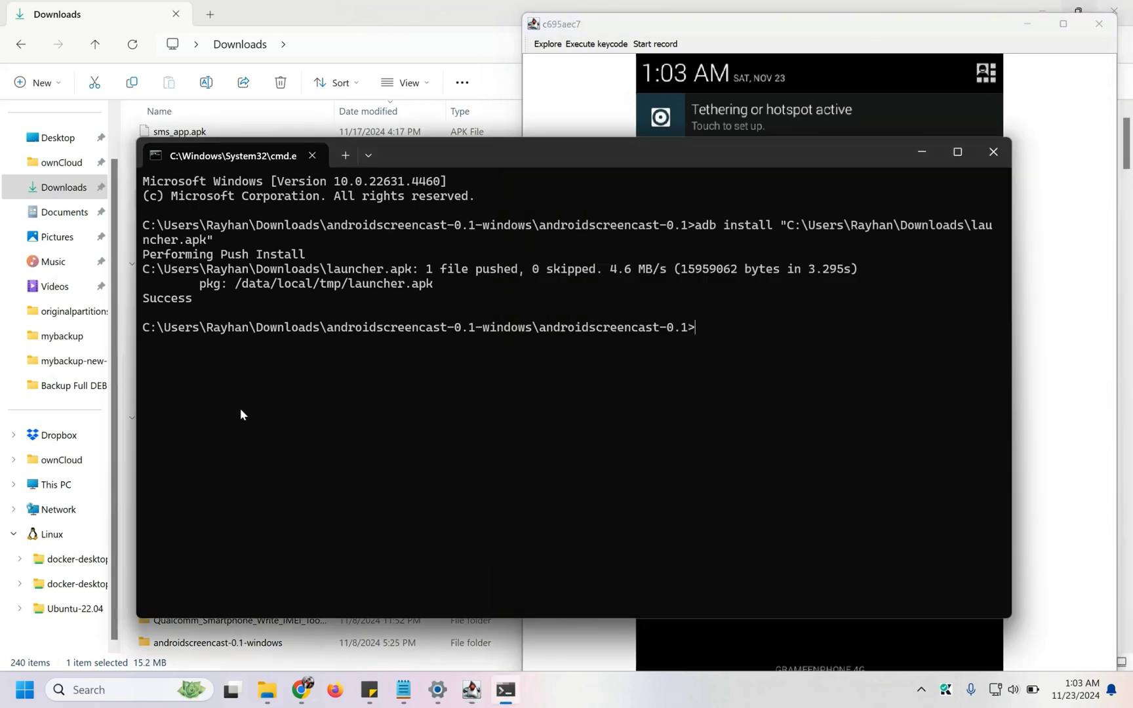
click(764, 22)
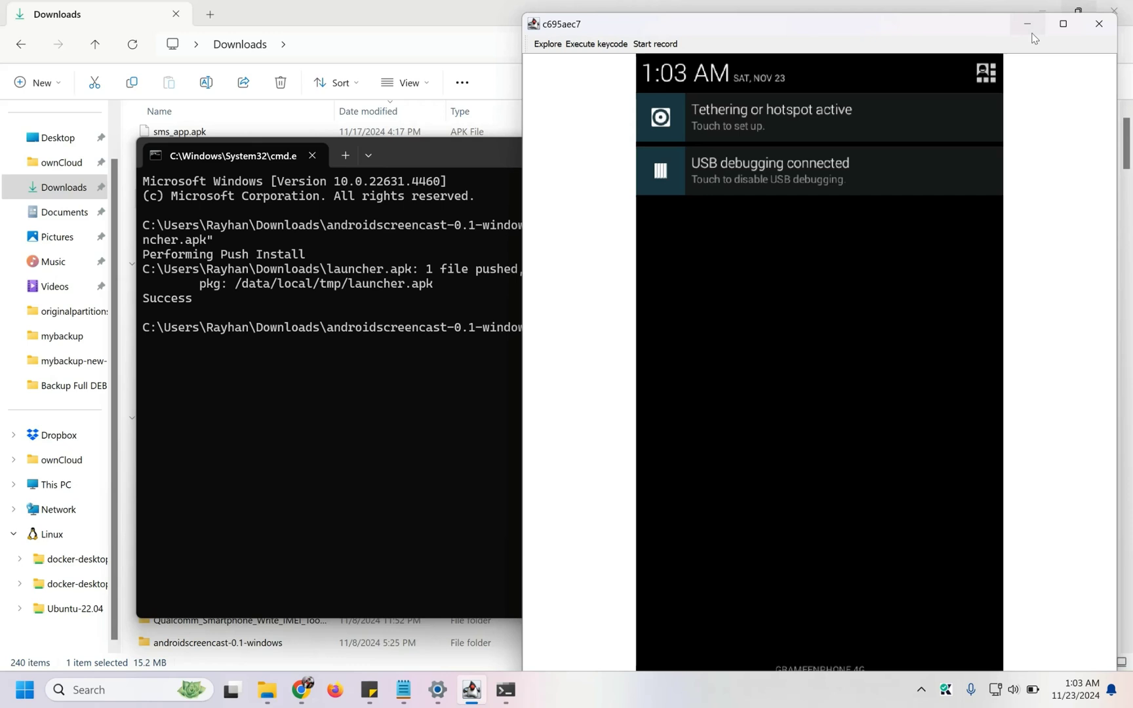
click(1062, 23)
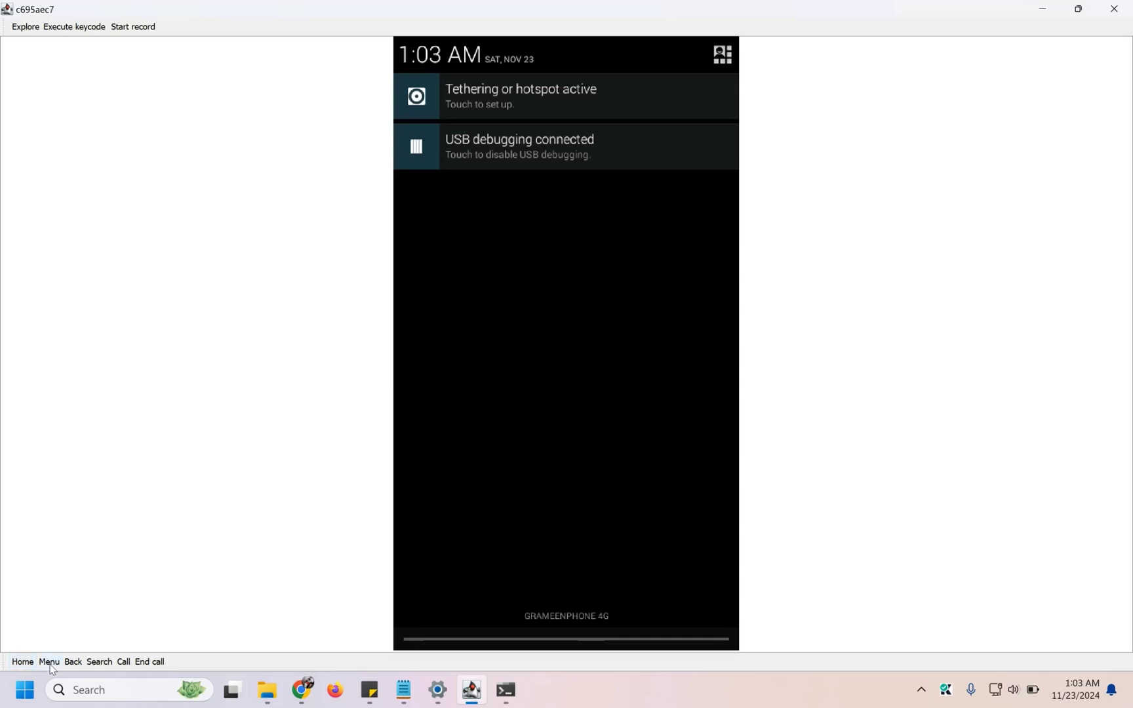
- Open the modem's Settings, view the Home choices nanoweb and Apex Launcher, then go back twice
click(723, 56)
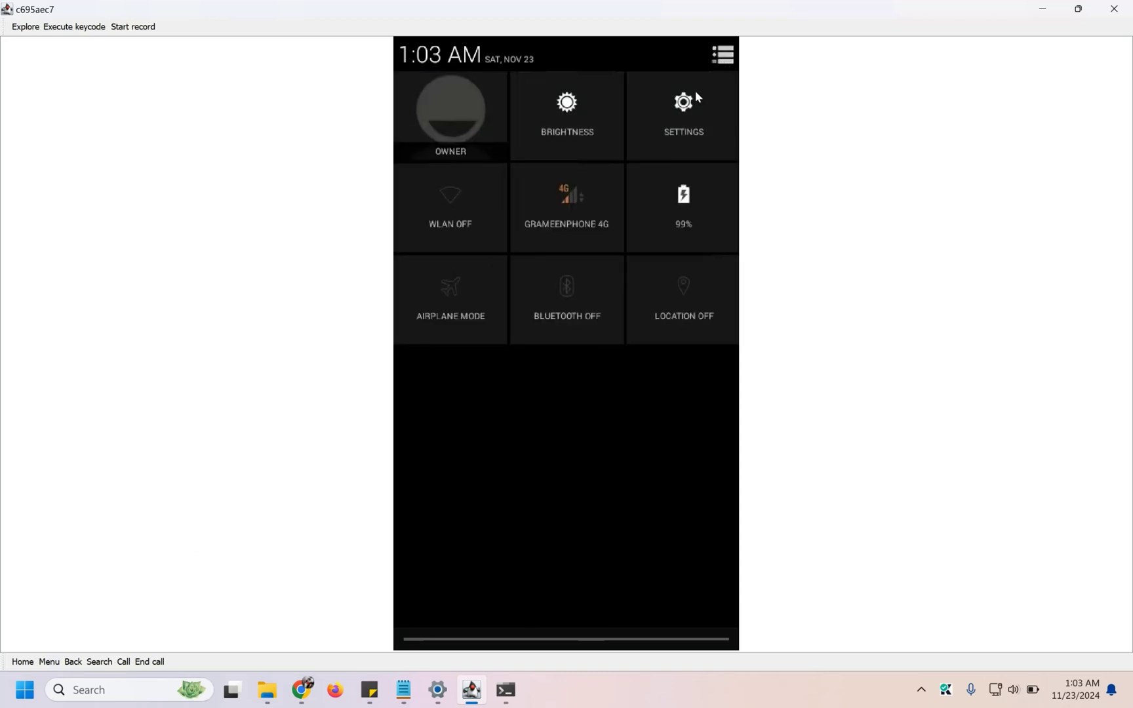
click(675, 128)
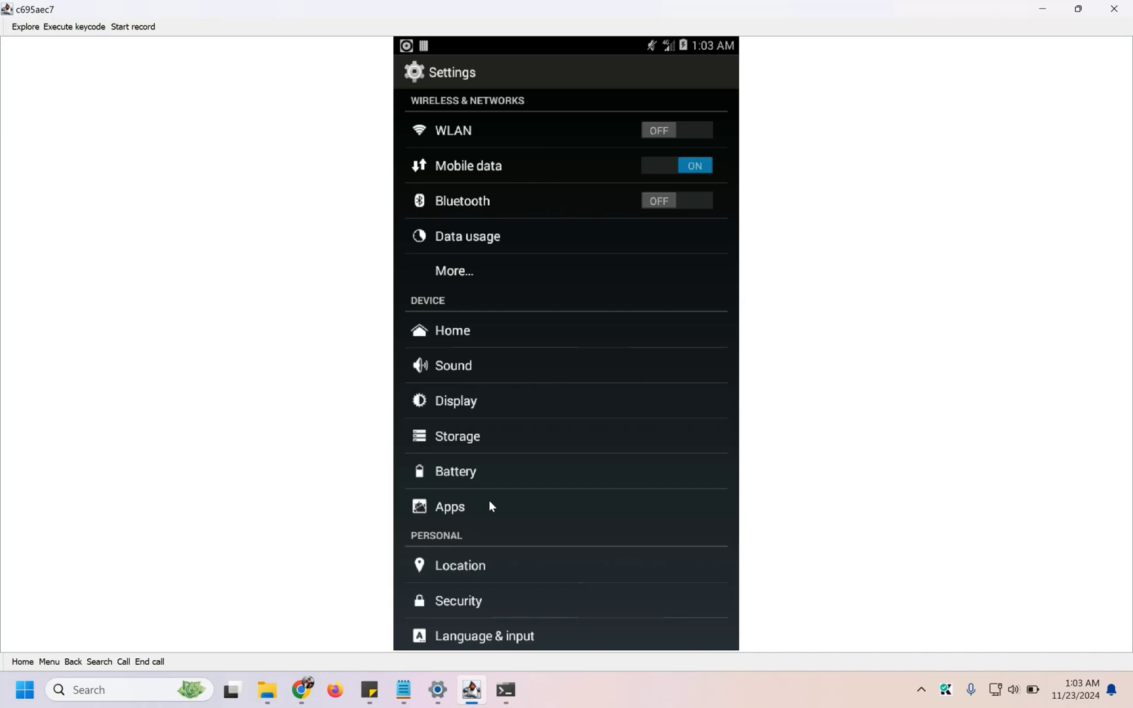
click(449, 333)
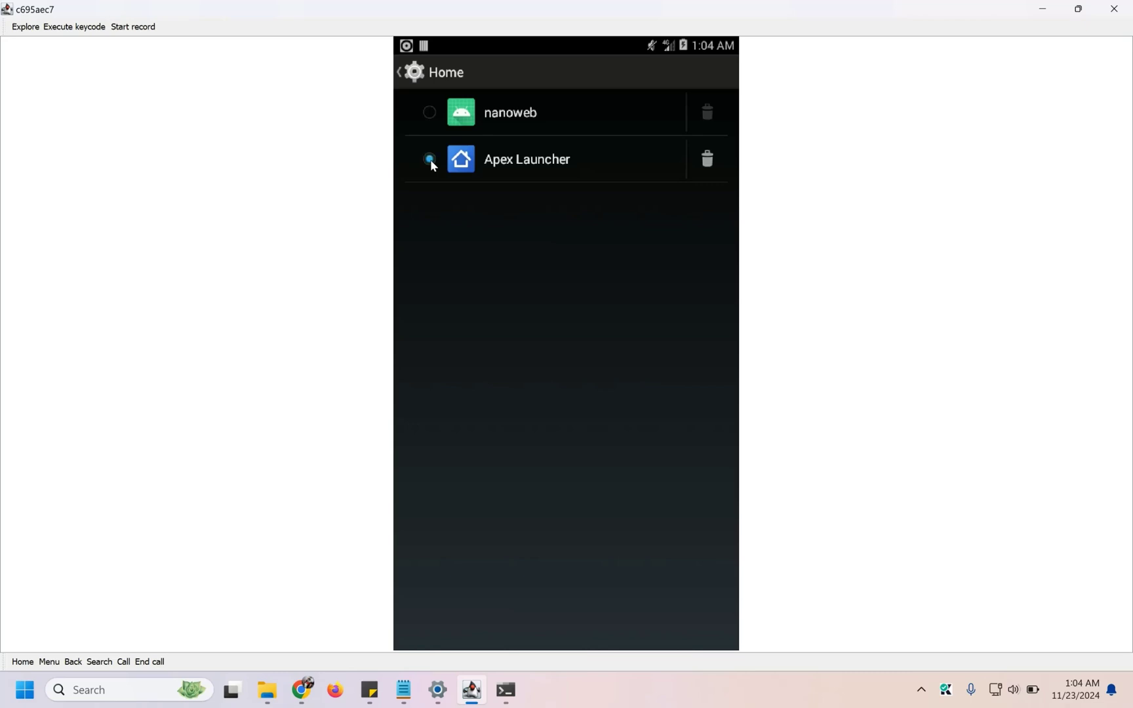
click(401, 76)
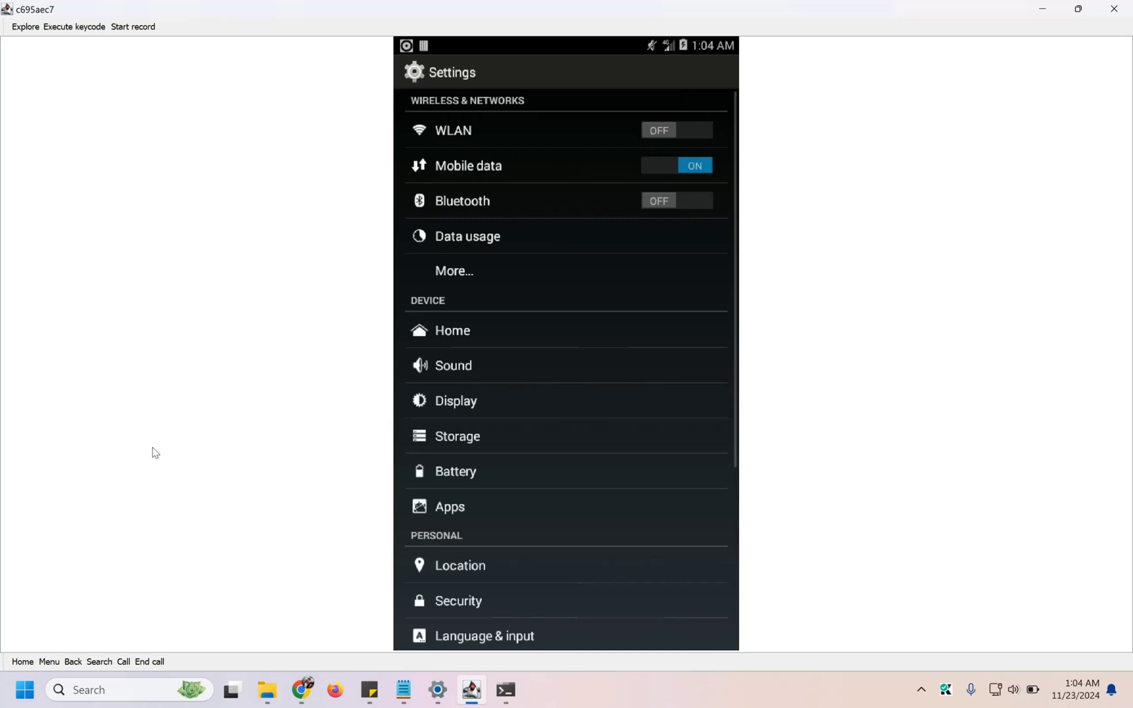
click(71, 662)
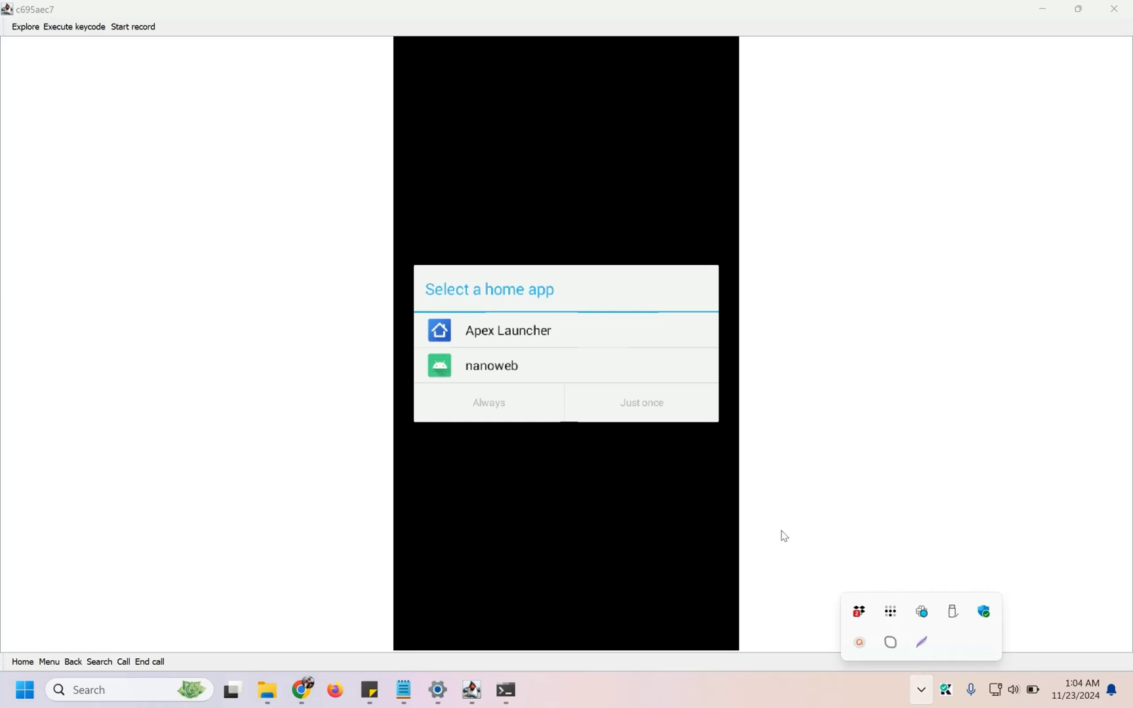
- Choose Apex Launcher in the 'Select a home app' prompt
click(553, 276)
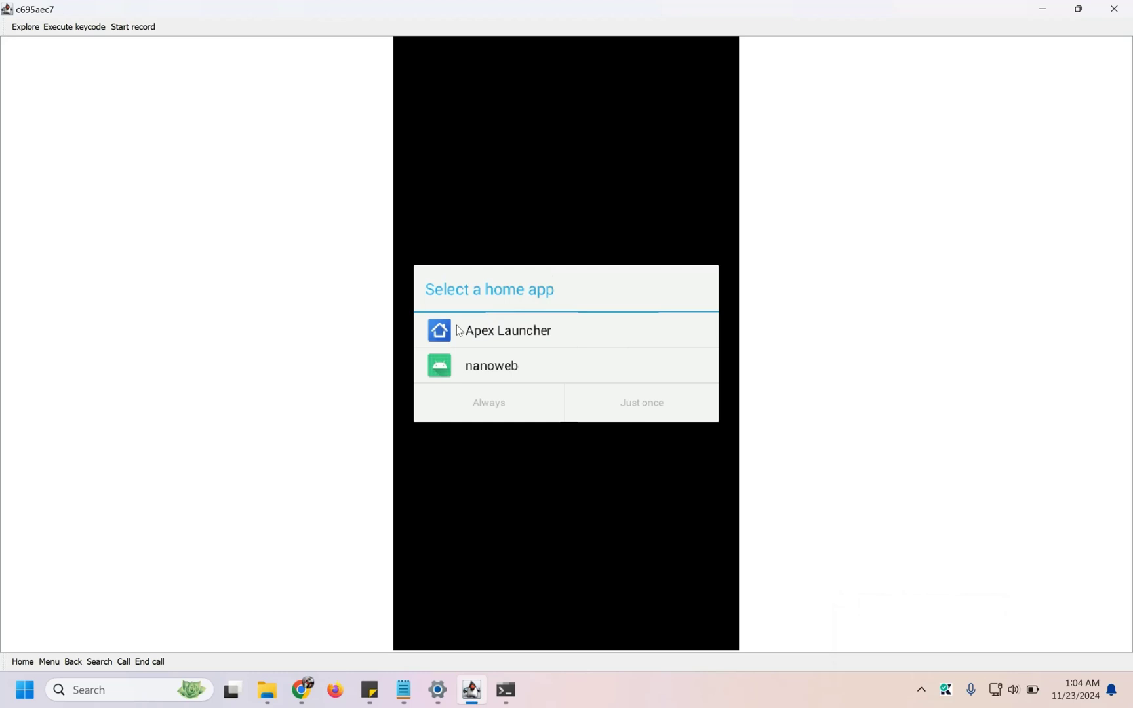
click(481, 331)
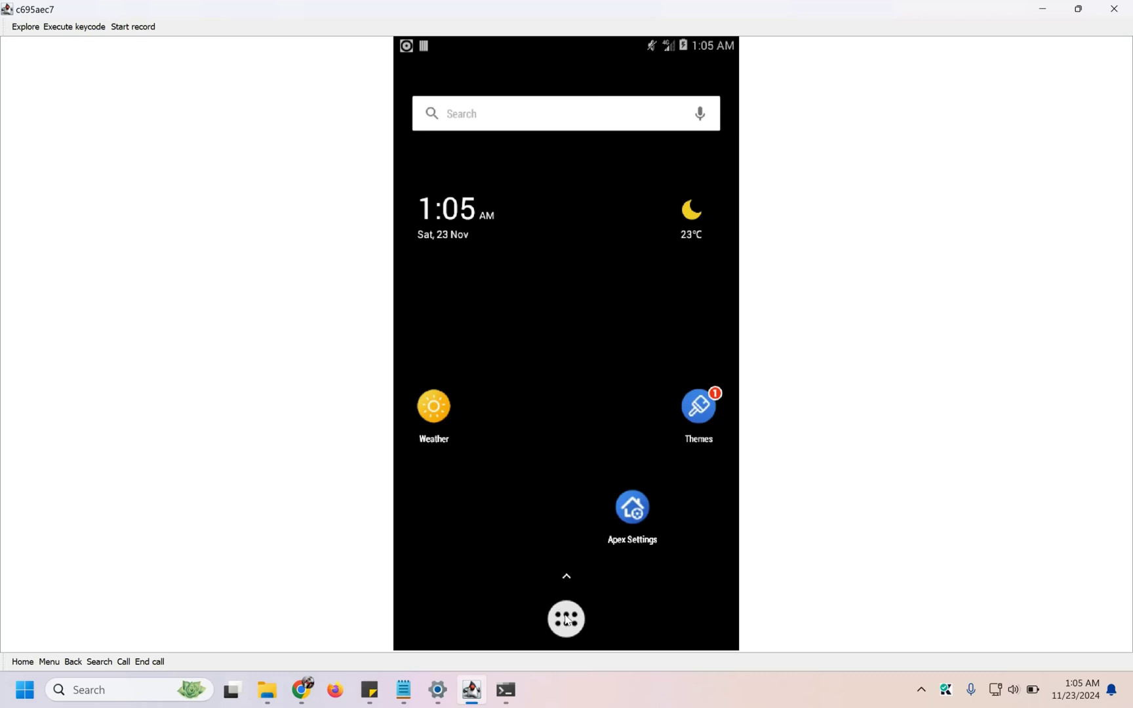
- Browse the app drawer, then copy sms_app.apk's path from Downloads and return to the command prompt
click(567, 618)
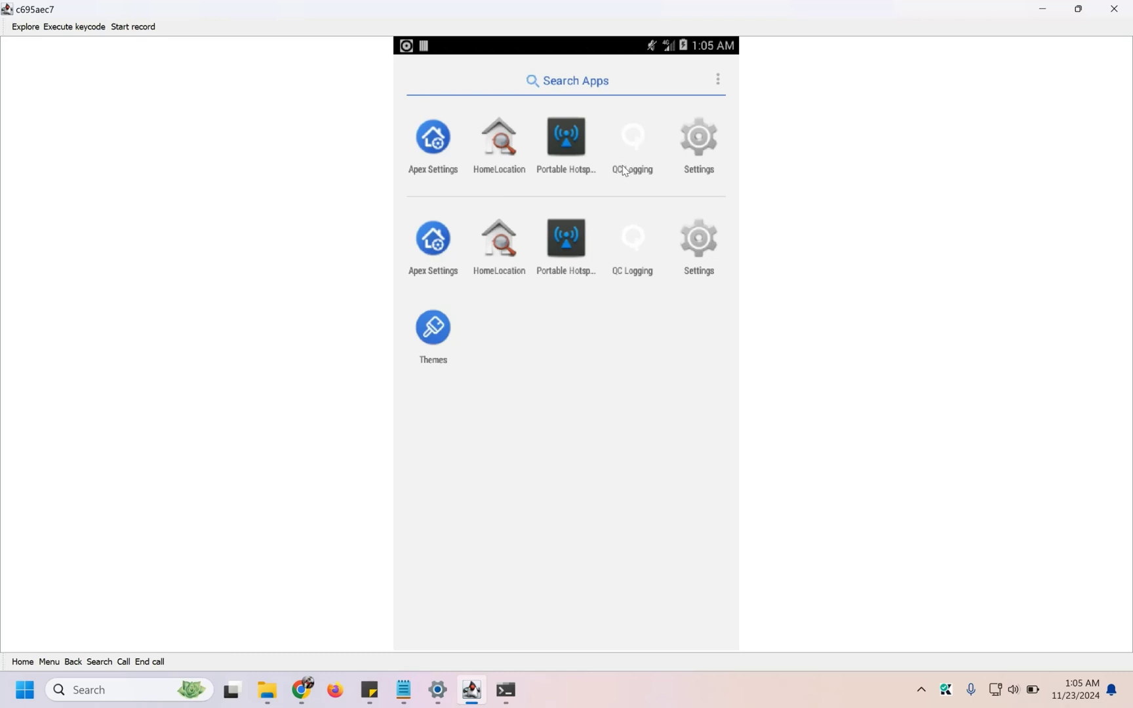
click(270, 699)
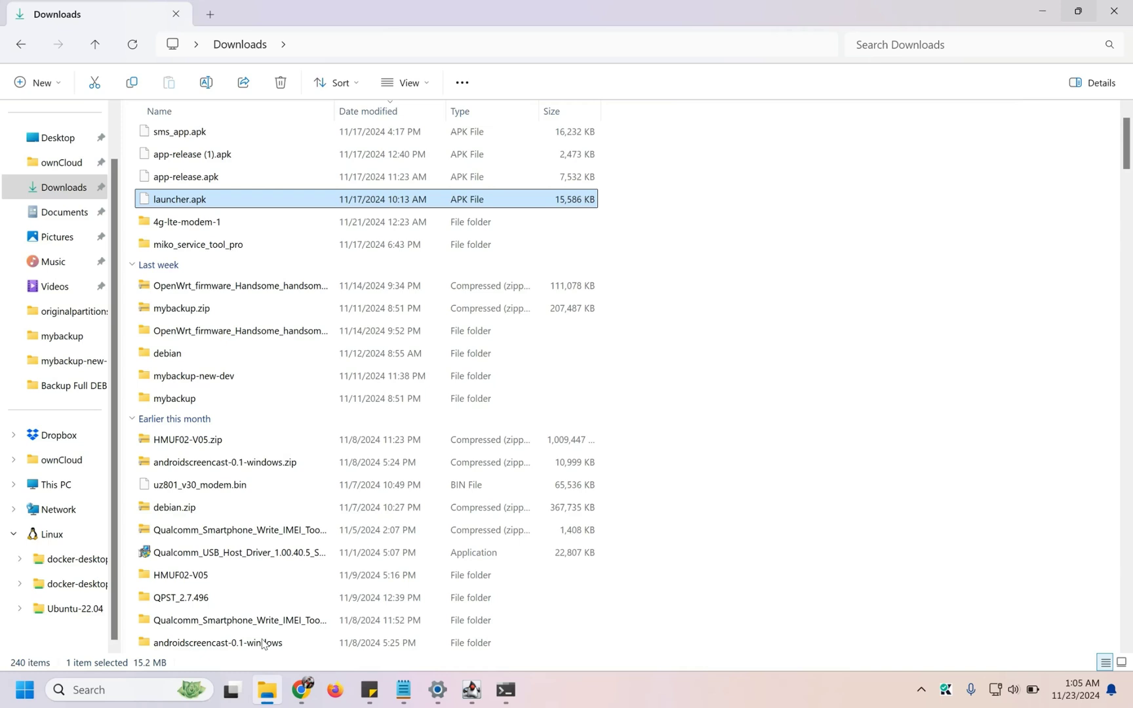
click(172, 133)
right_click(172, 135)
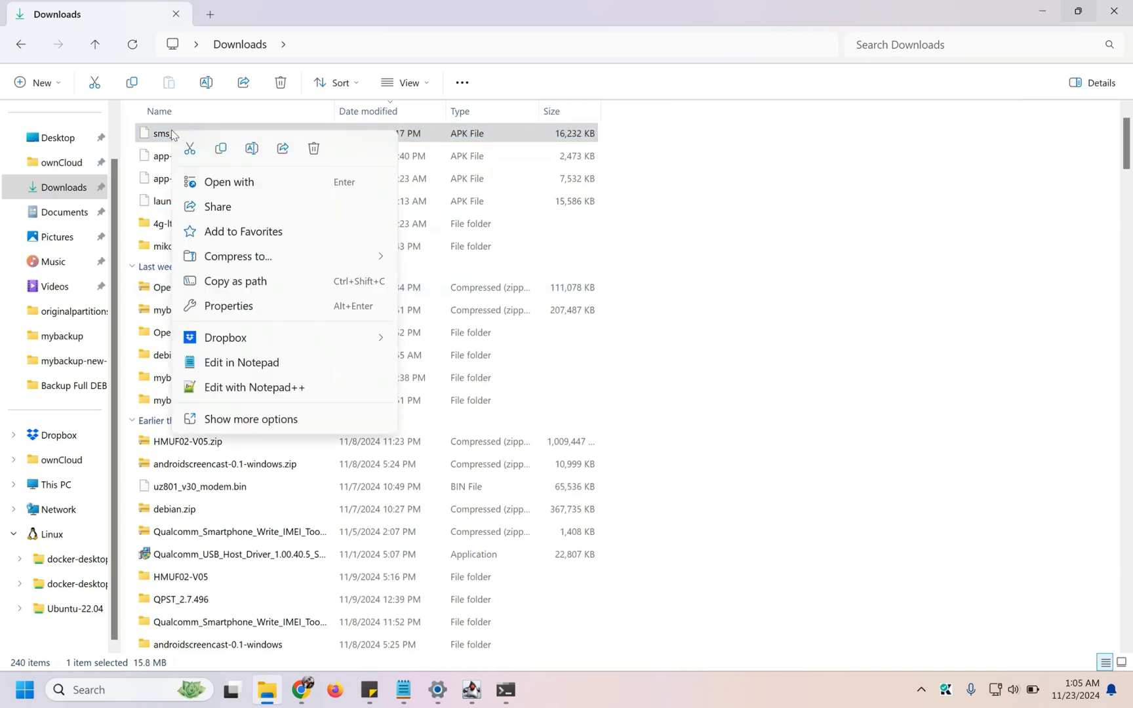
click(250, 282)
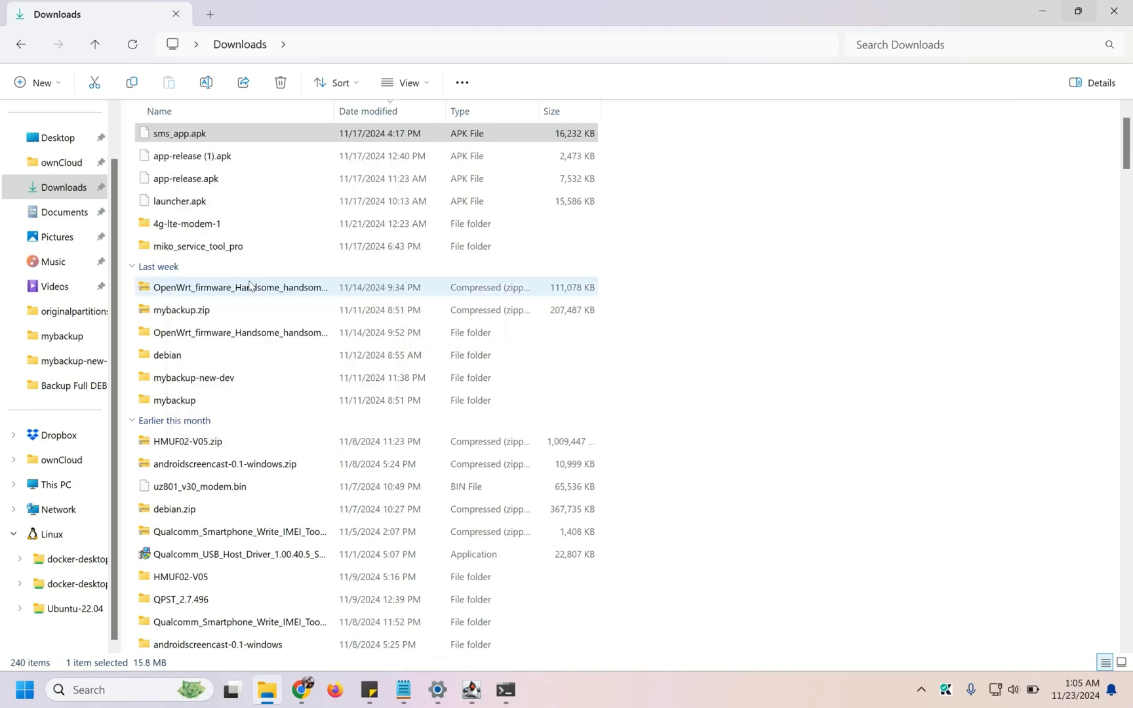
click(504, 701)
- Run 'adb install' with the pasted sms_app.apk path
text(a)
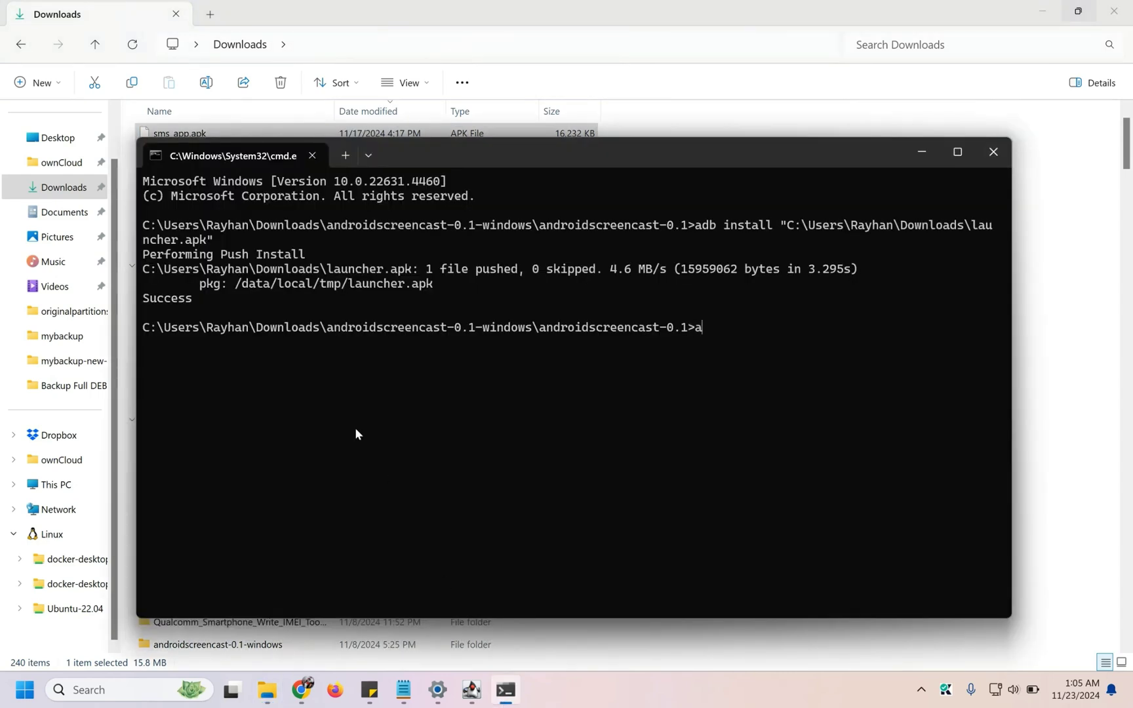
text(db install)
text("C:\Users\Rayhan\Downloads\sms_app.apk")
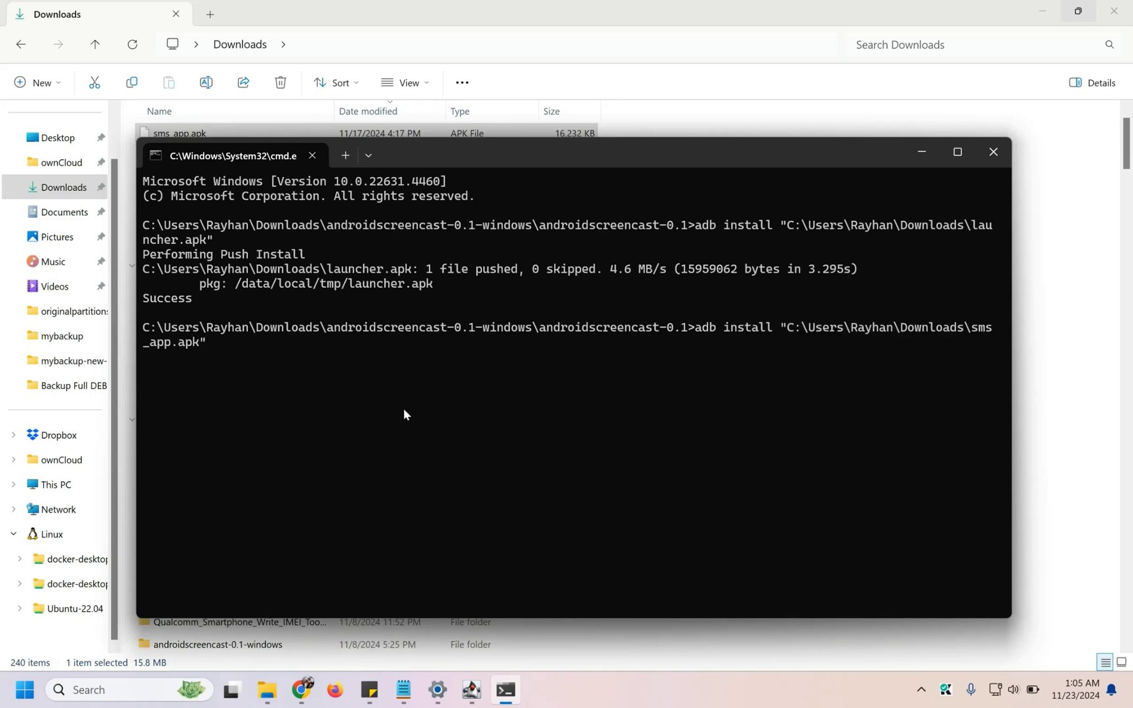
key(Return)
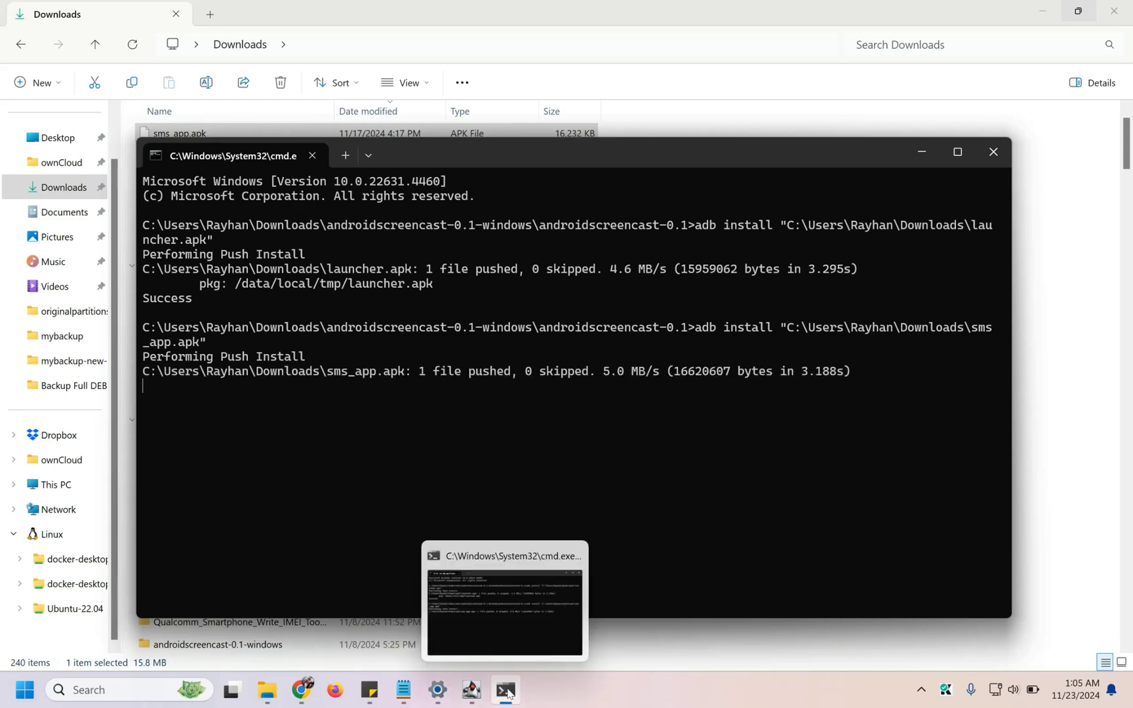
- Check the mirrored modem screen while waiting until the sms_app.apk install reports Success
click(481, 693)
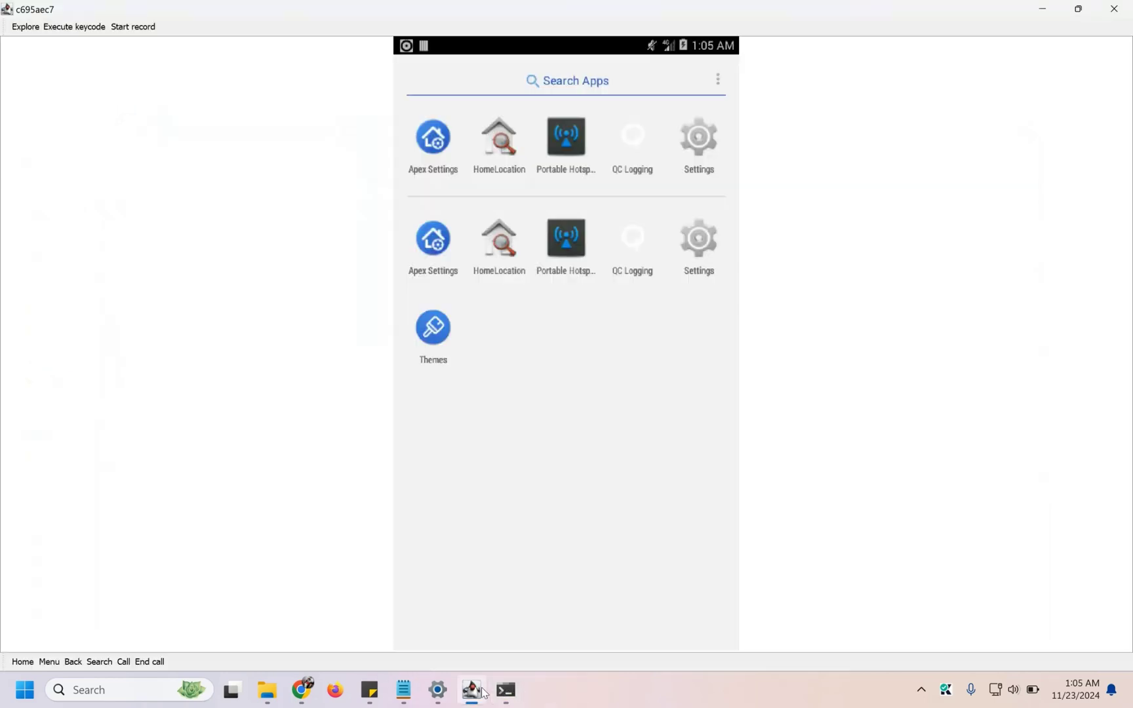
click(483, 692)
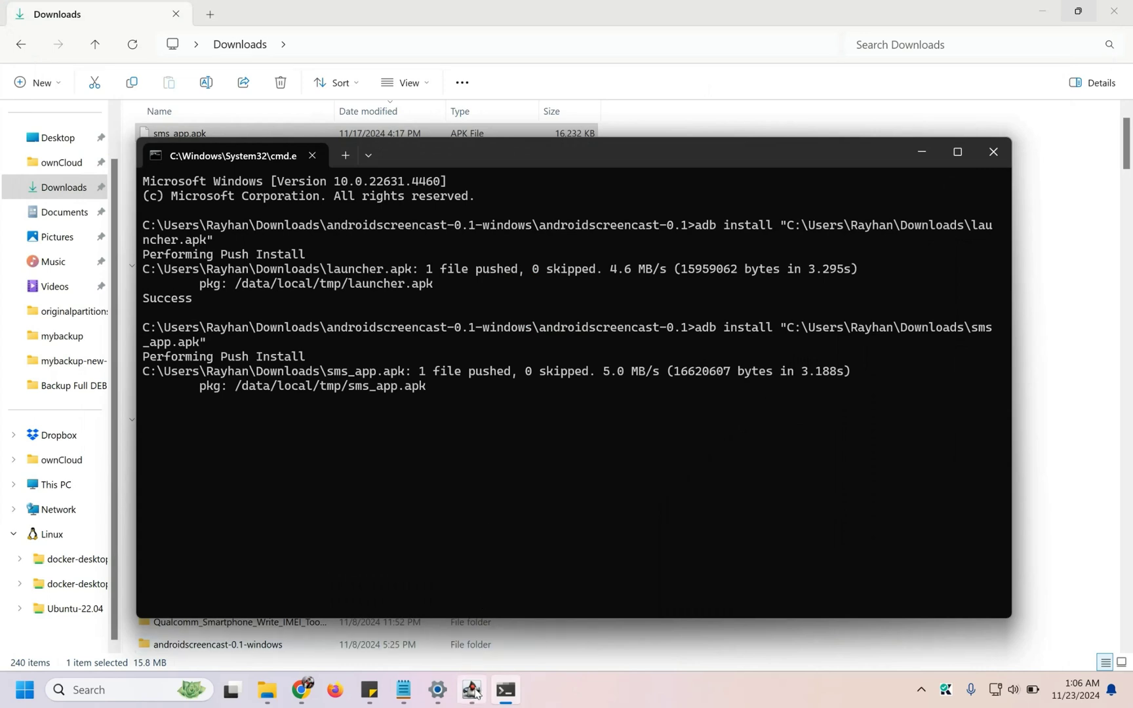
click(476, 692)
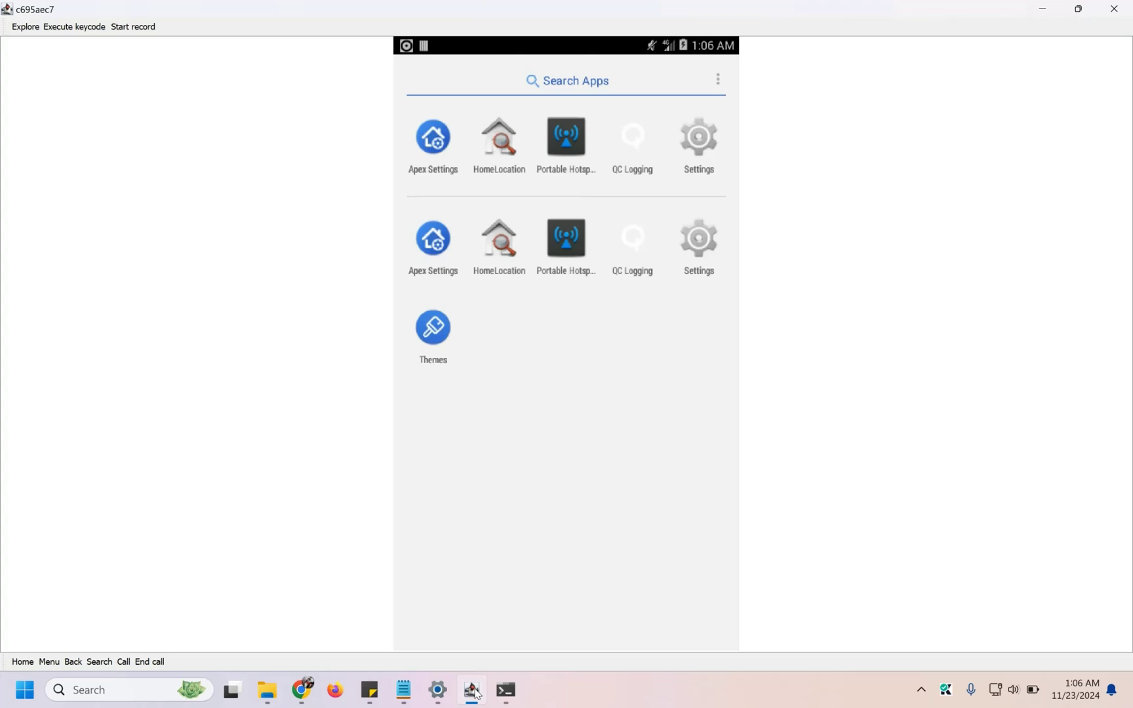
click(476, 693)
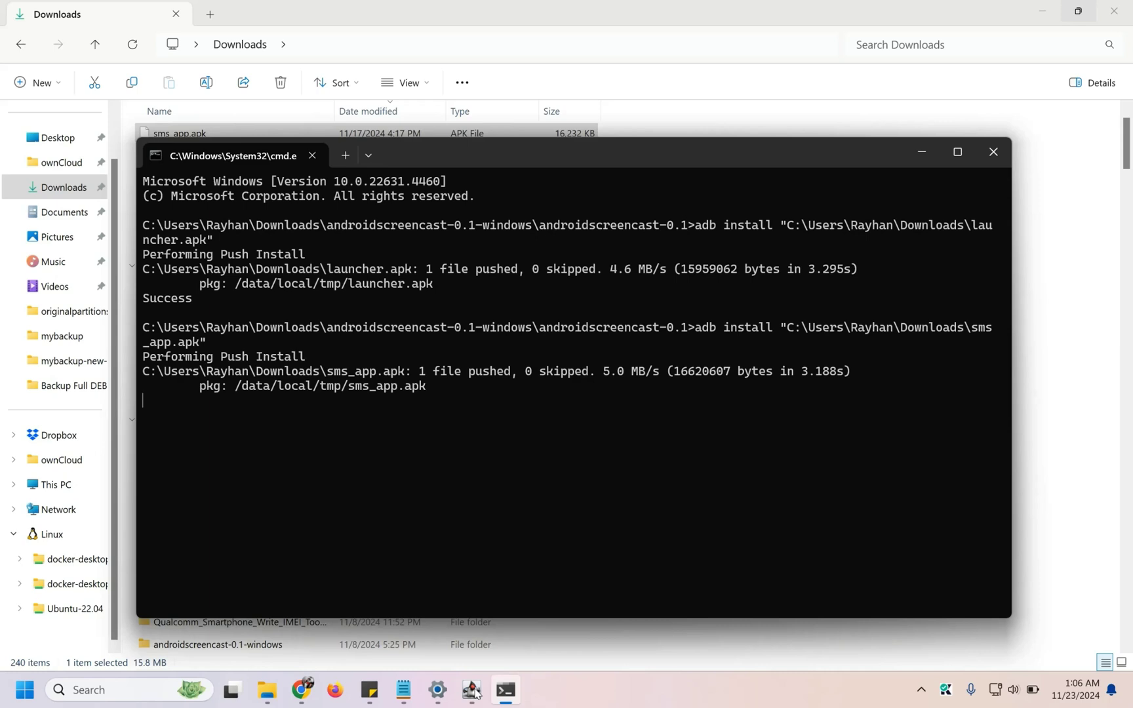
click(920, 696)
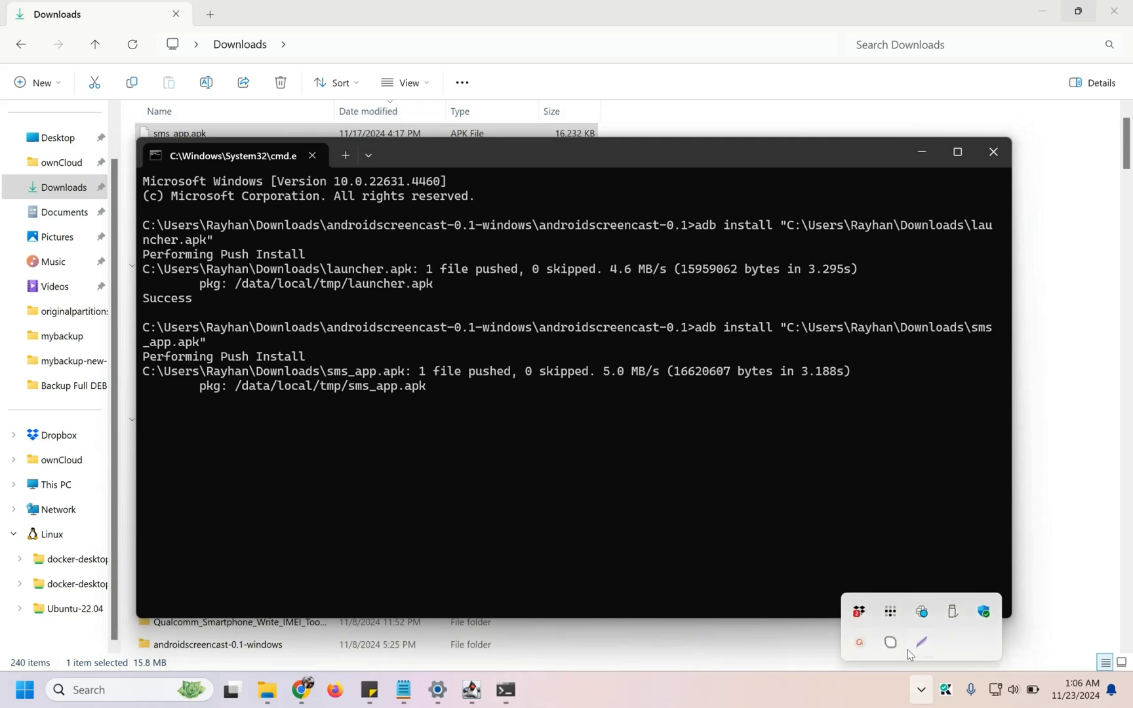
click(860, 644)
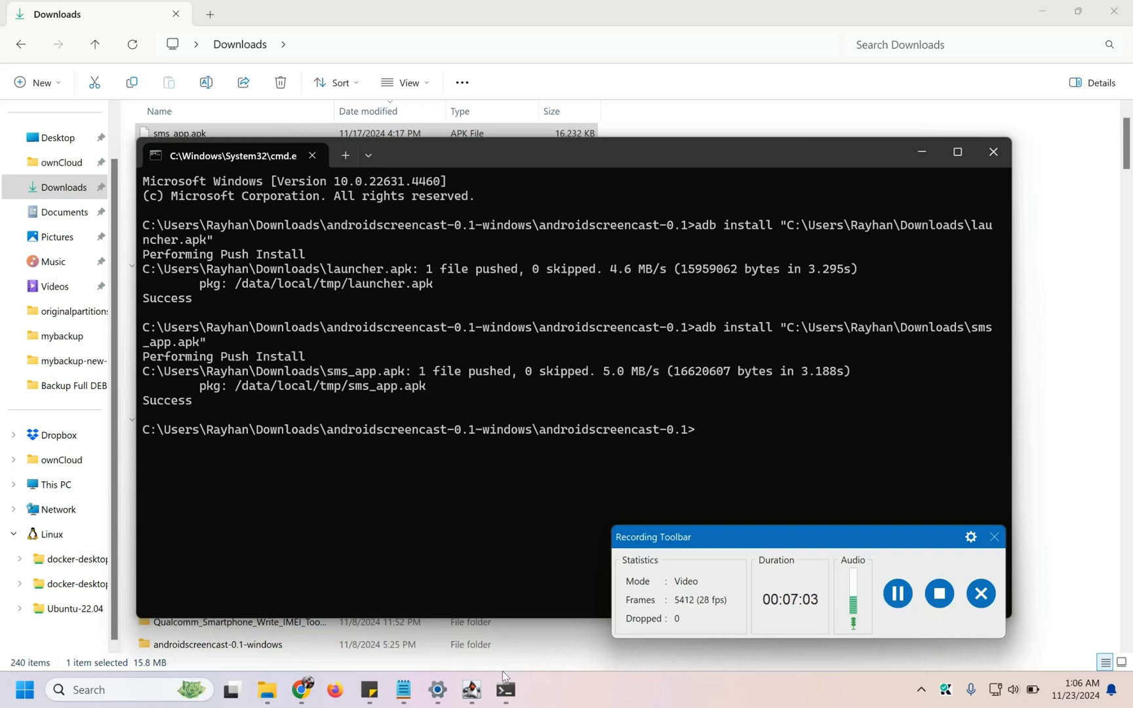
- Launch Messages from the modem's app drawer and accept the Google Play services warning with OK
click(471, 688)
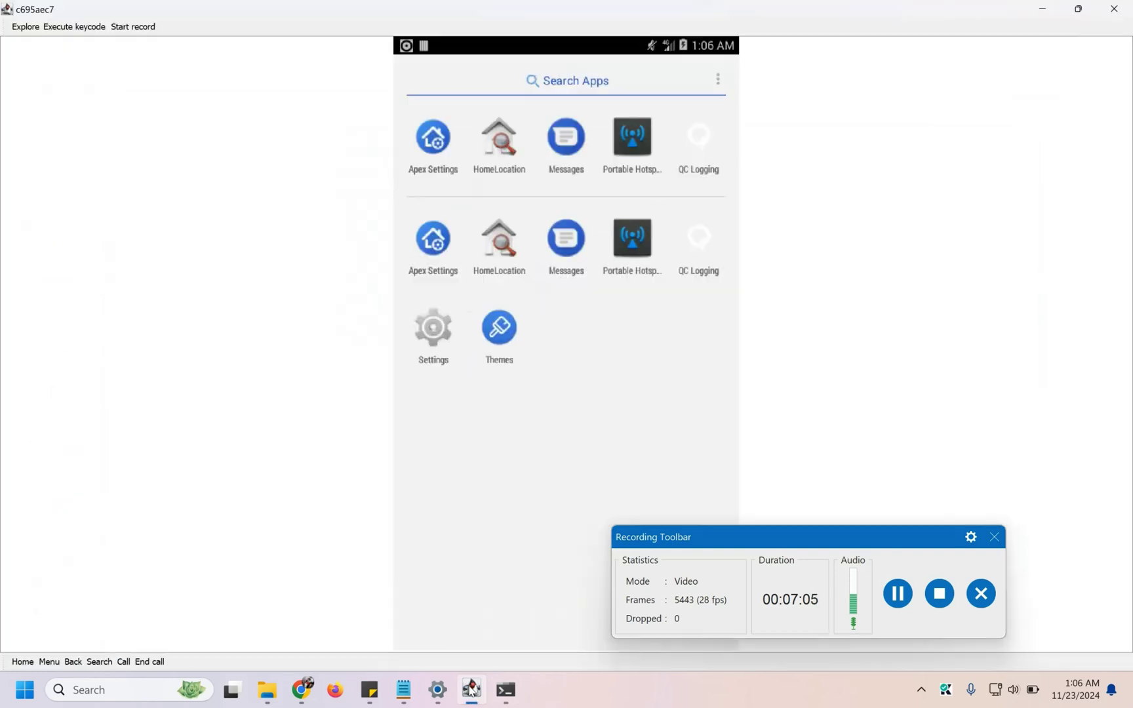
click(570, 243)
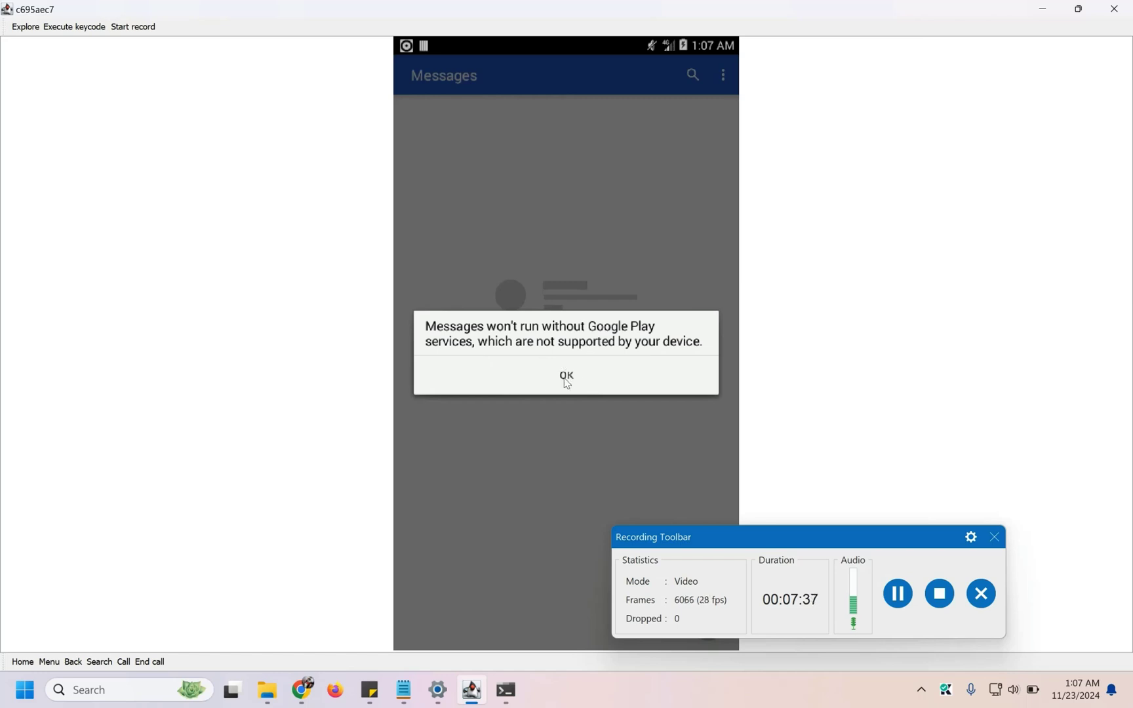
click(566, 376)
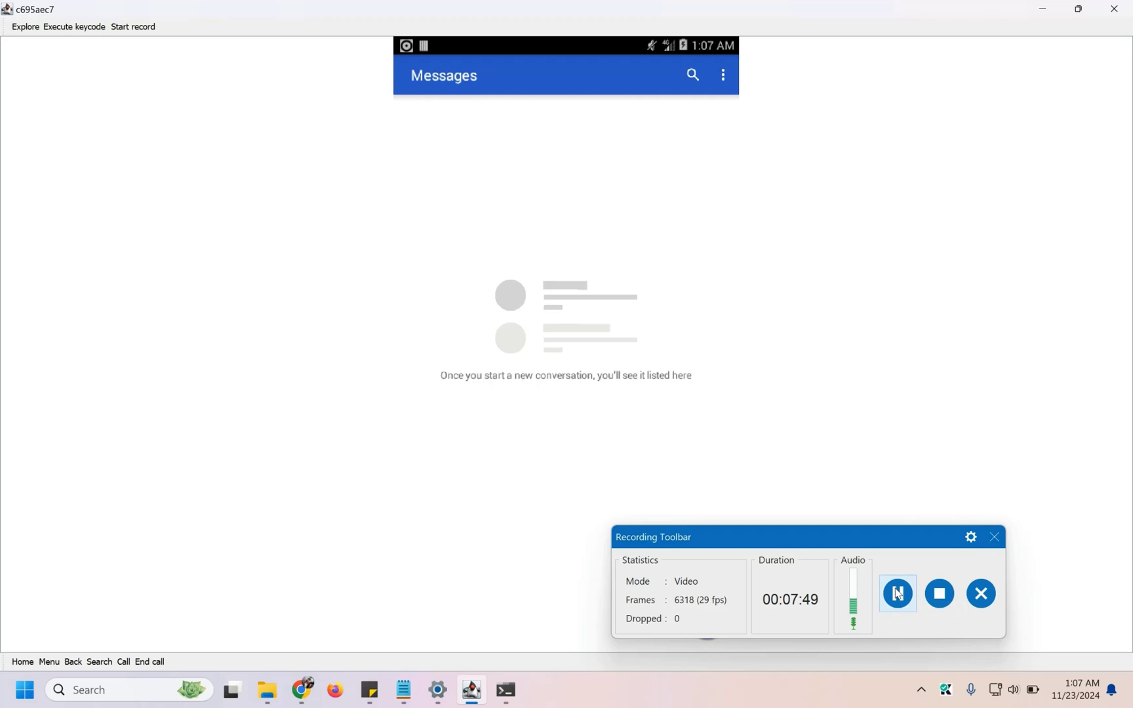
- Check the test phone number in Notepad, then open the conversation containing 'This is a test sms'
key(alt+Tab)
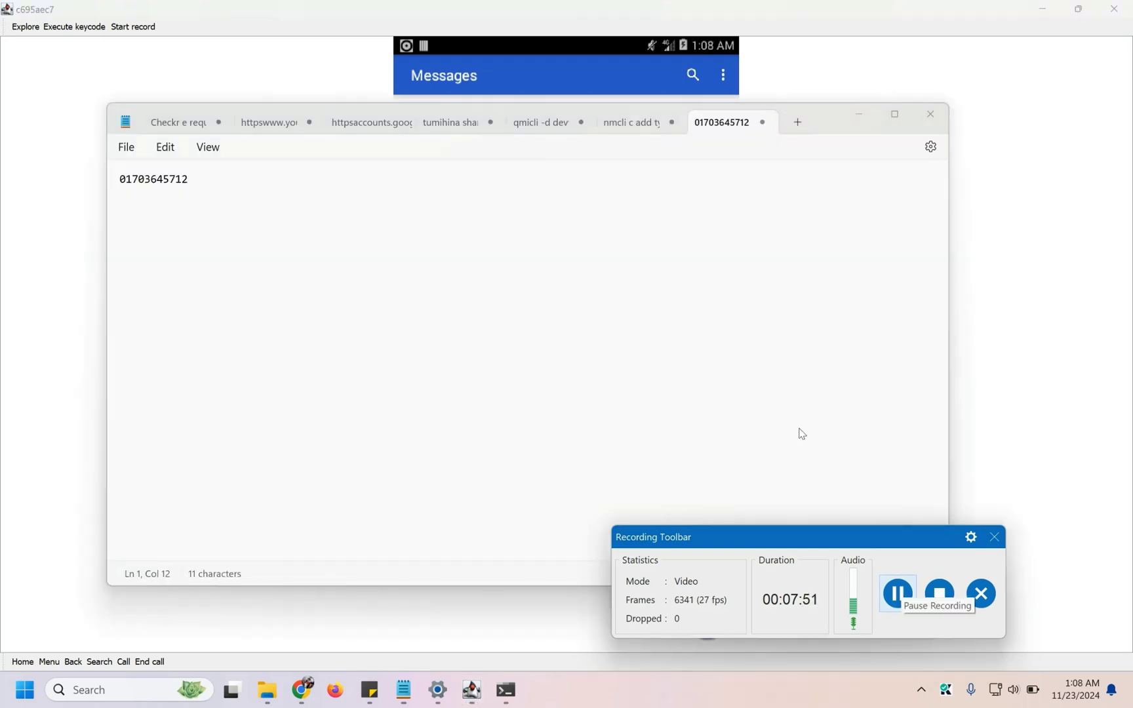
click(559, 18)
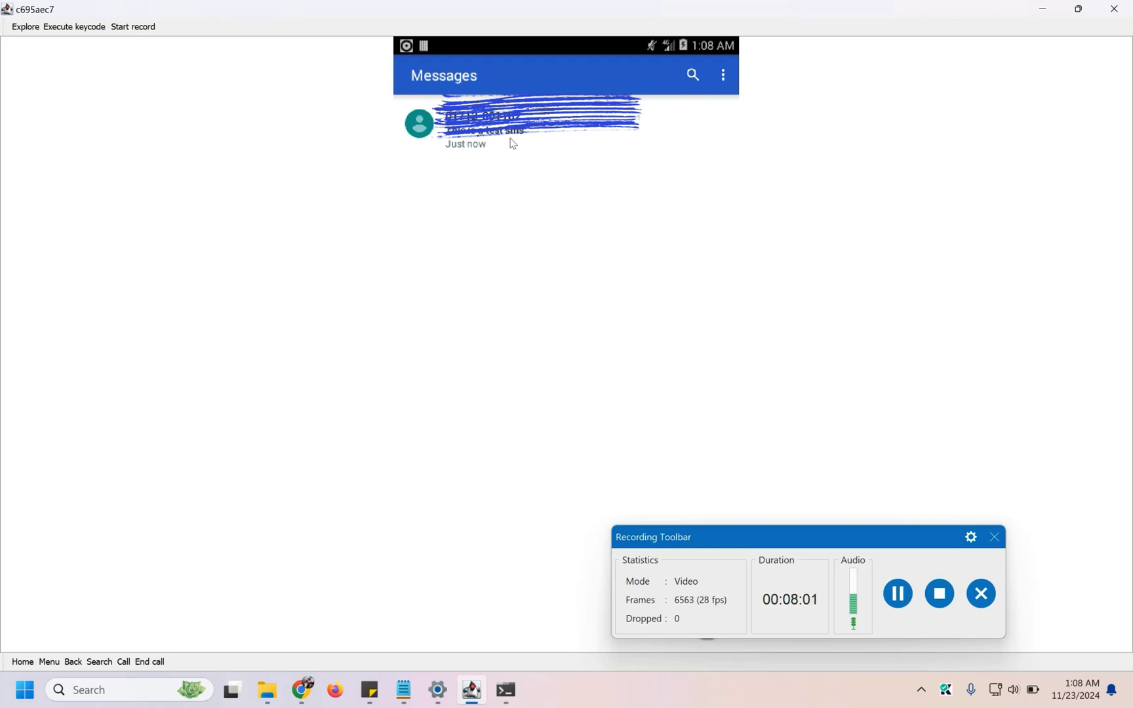
click(470, 137)
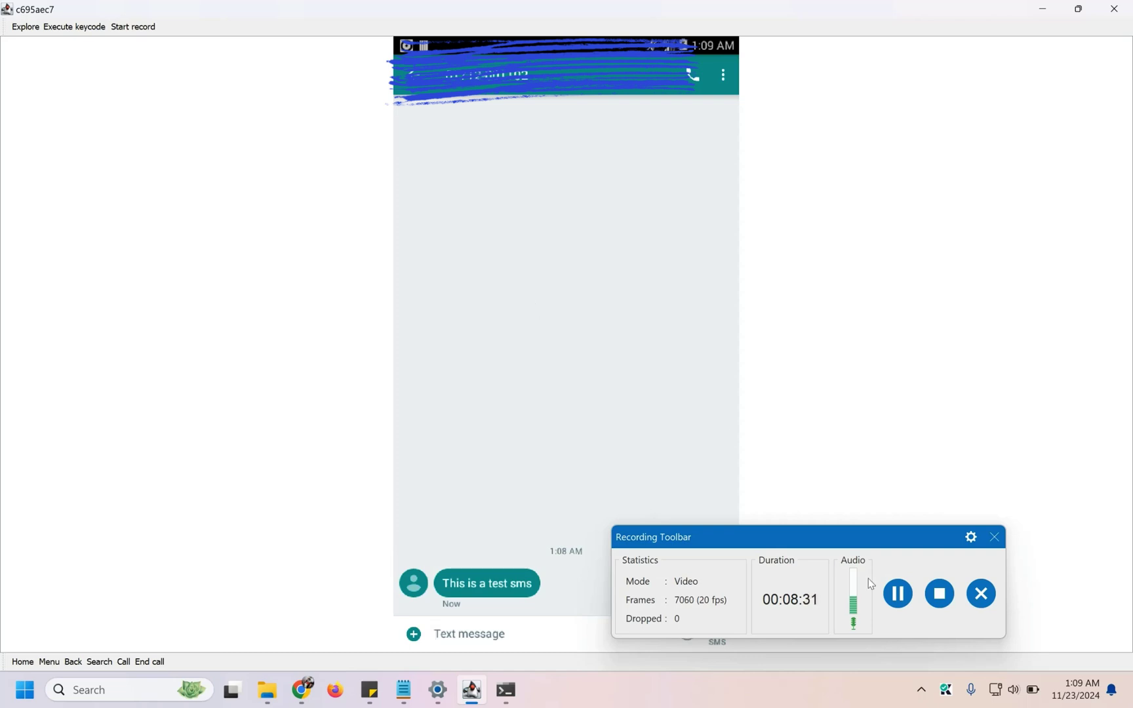
click(938, 593)
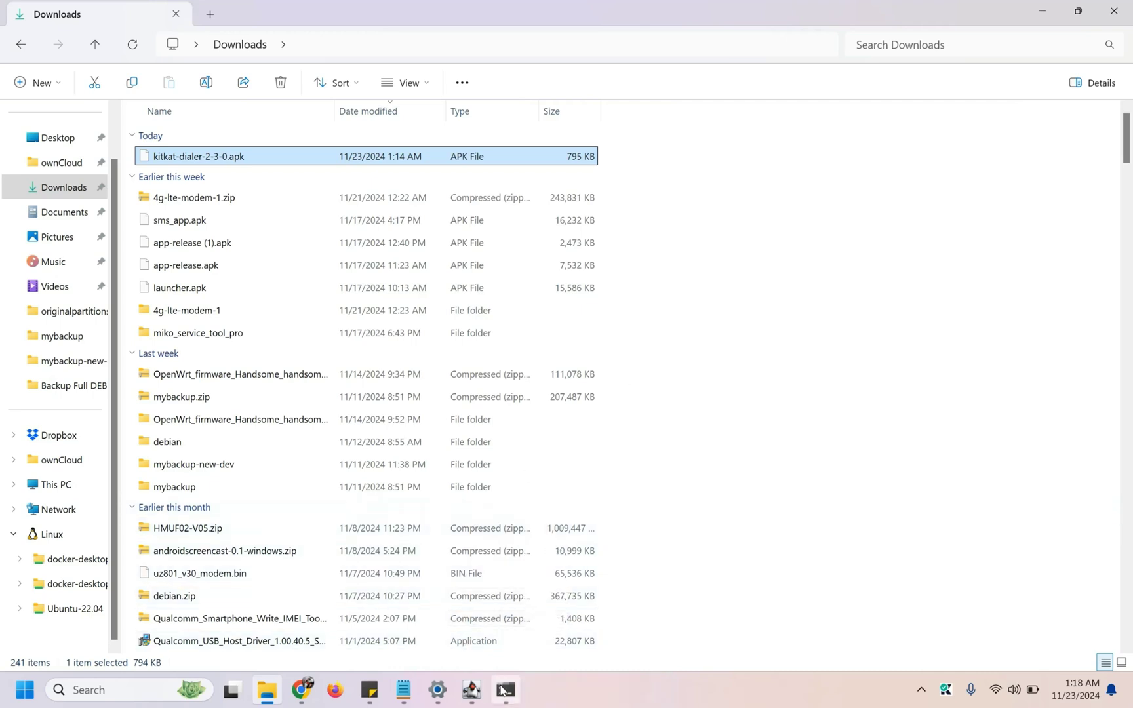
mouse_move(501, 690)
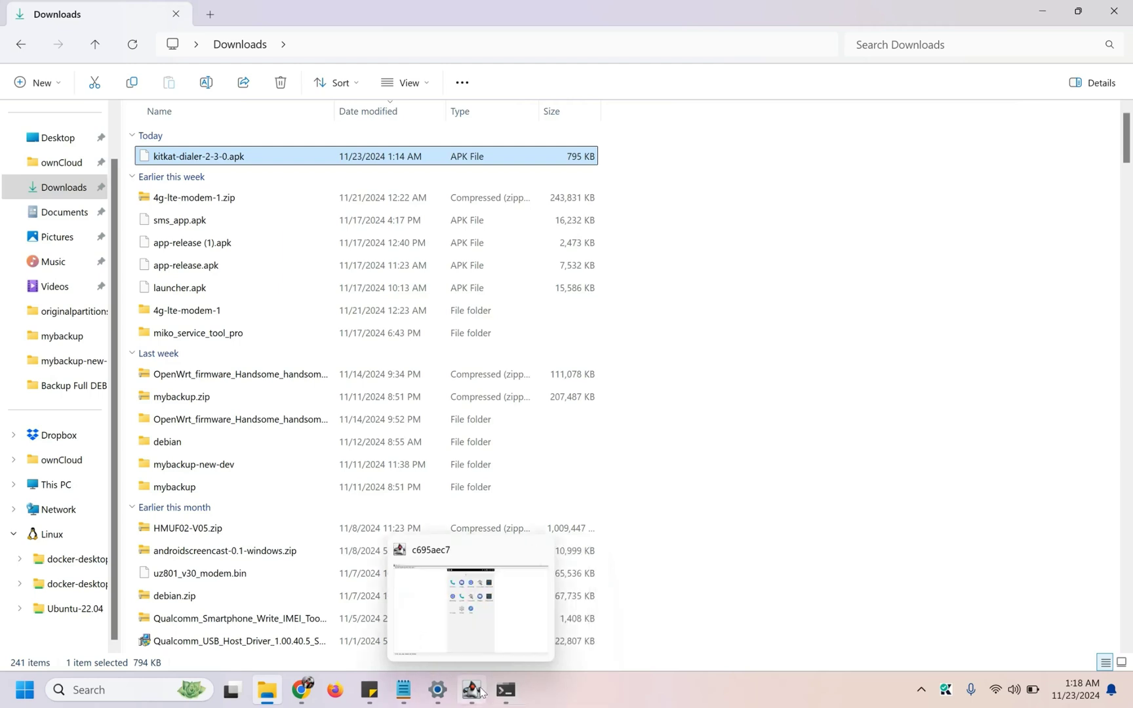
click(471, 690)
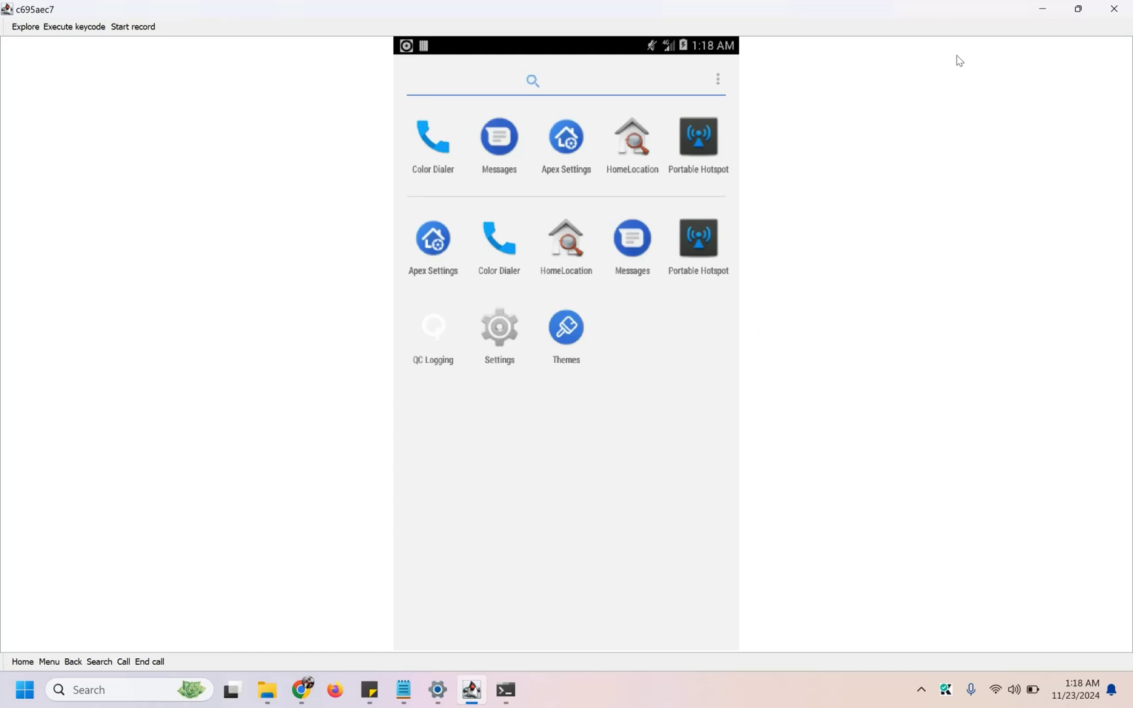
click(1043, 10)
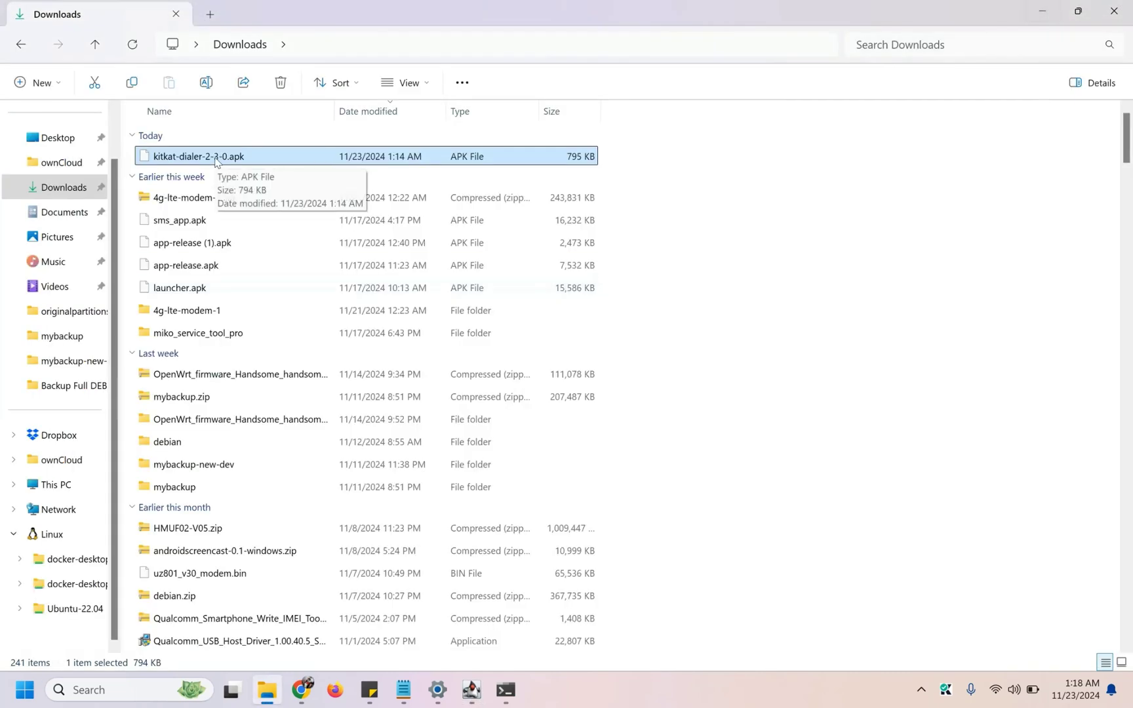
click(301, 689)
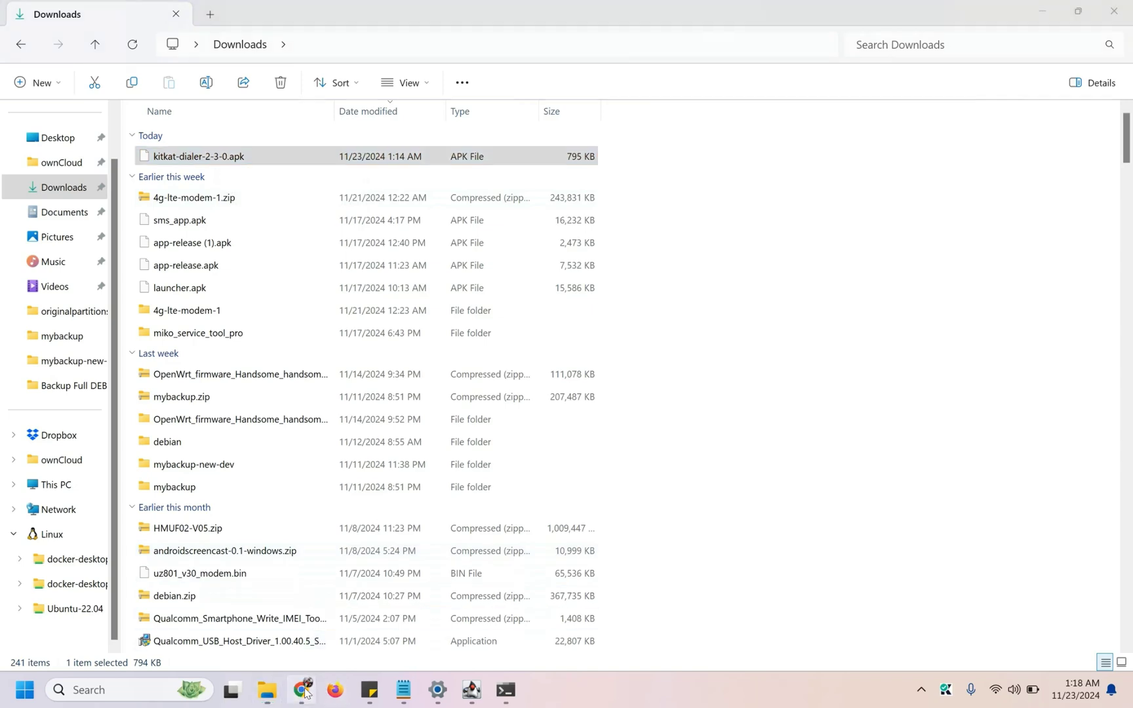
scroll(450, 294, up, 10)
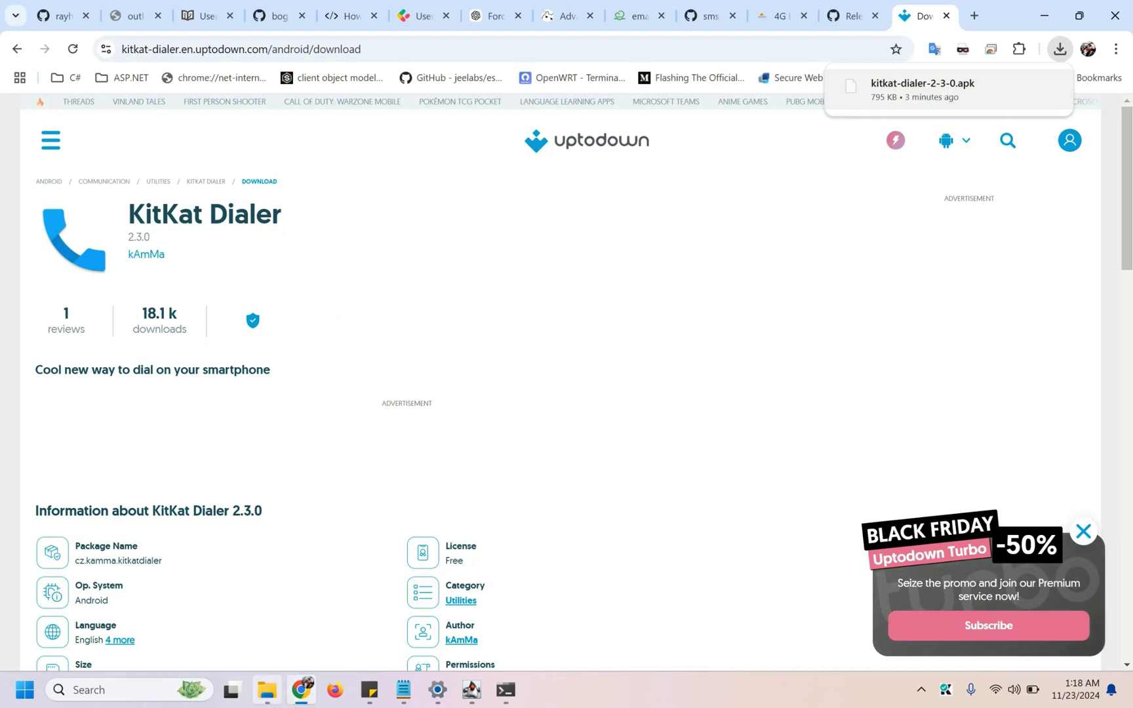
click(266, 689)
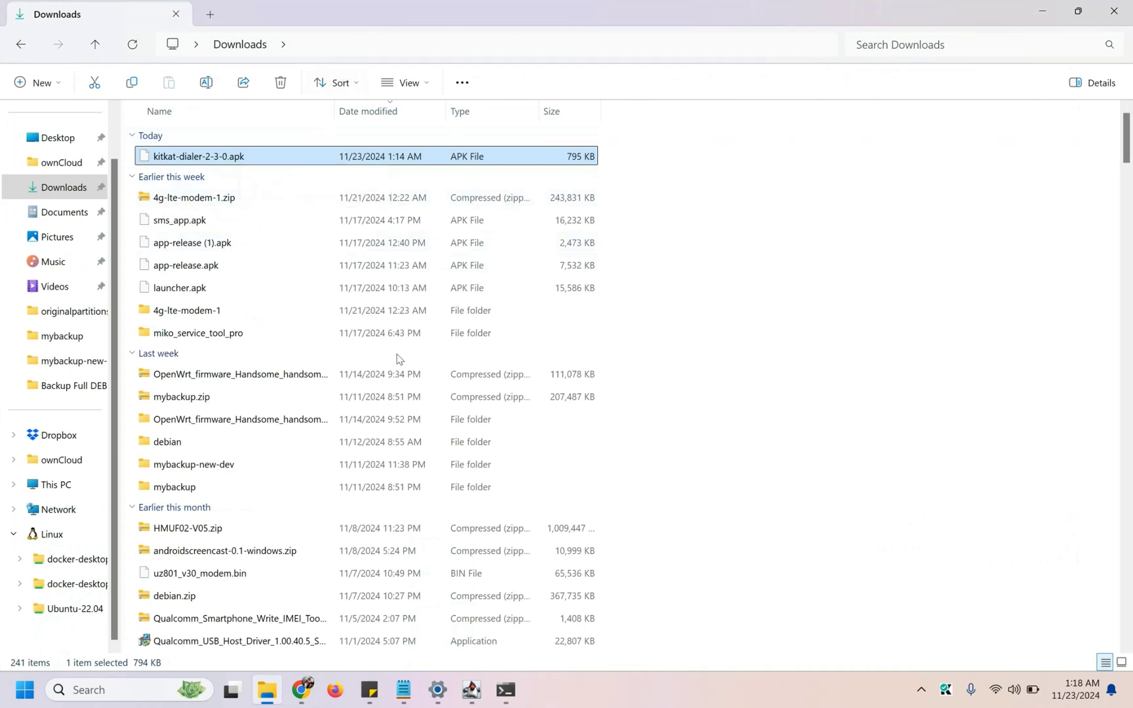
- Copy kitkat-dialer-2-3-0.apk as a path and switch to Command Prompt for its install
right_click(192, 158)
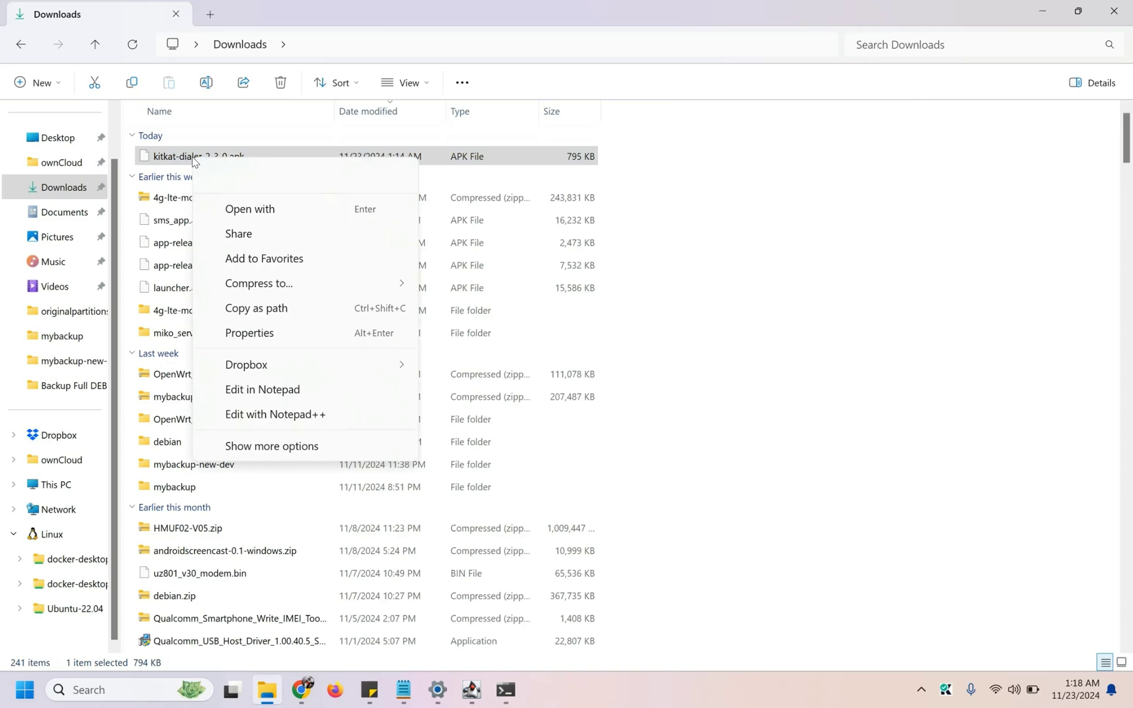
mouse_move(315, 297)
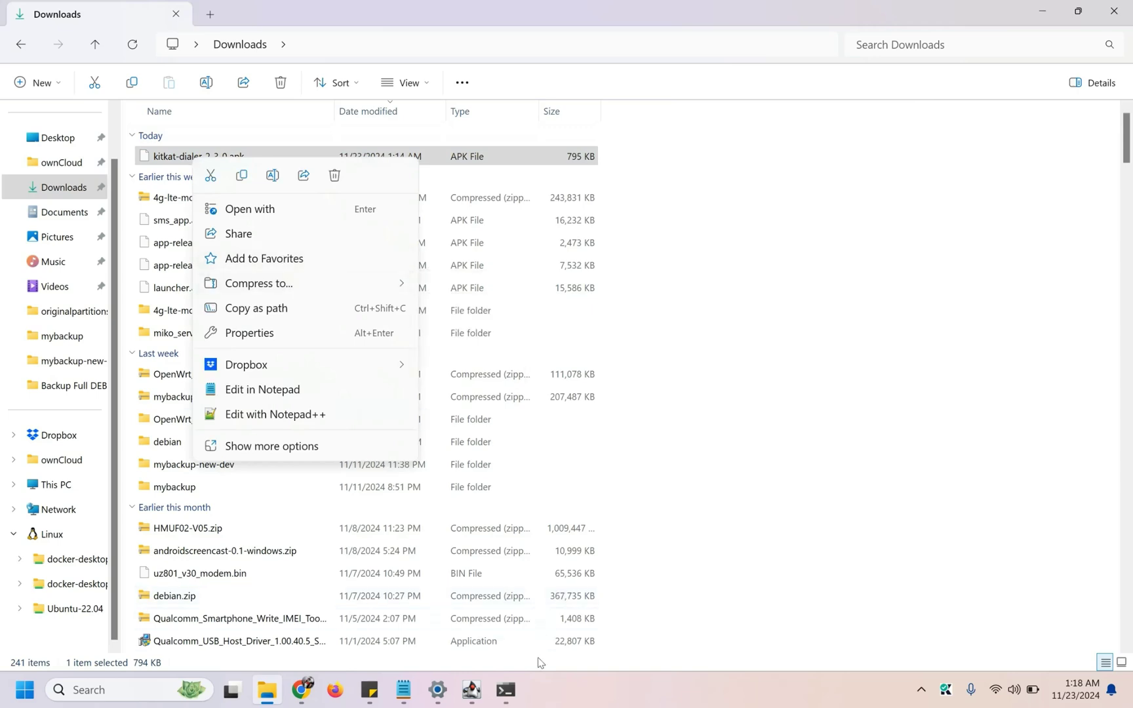
click(515, 702)
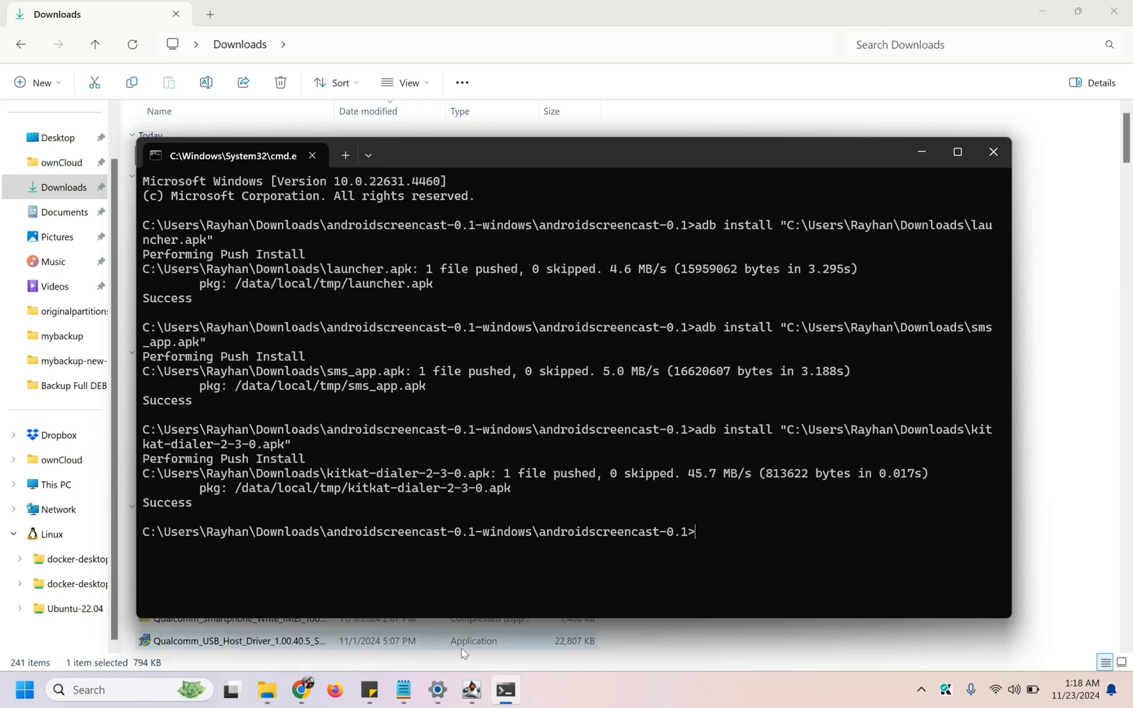
- Bring the AndroidScreencast mirror forward to show Color Dialer in the app drawer
click(470, 690)
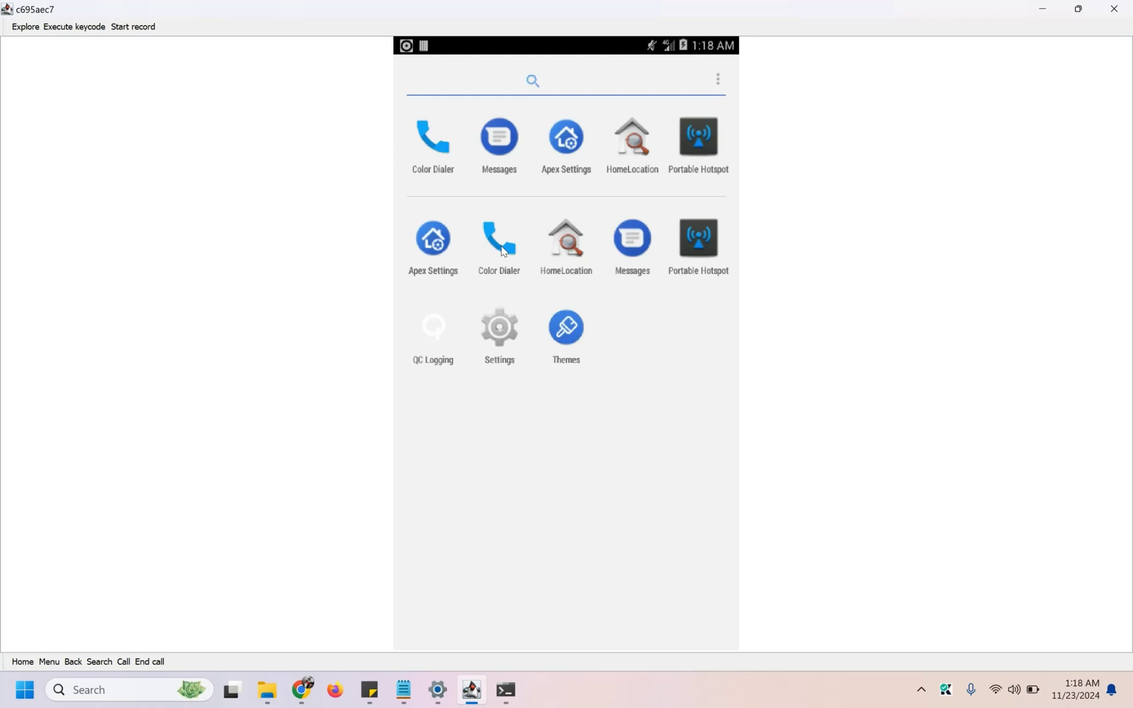
- Launch Color Dialer and enter the USSD code *566# on its keypad
click(503, 249)
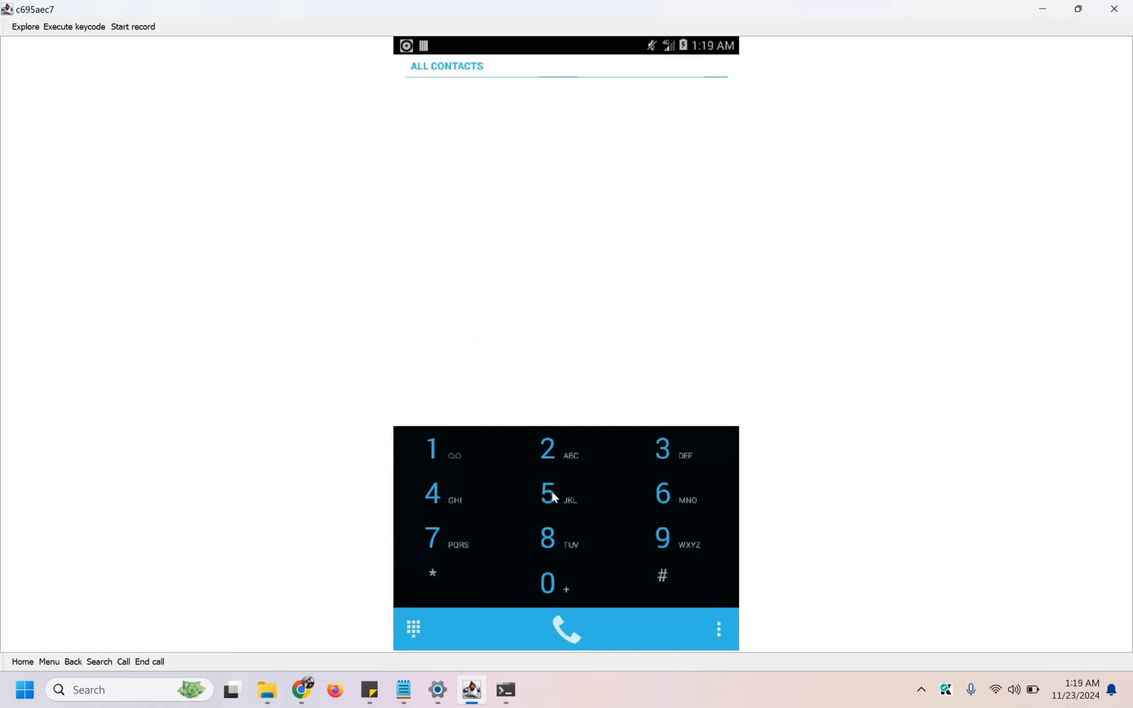
text(*)
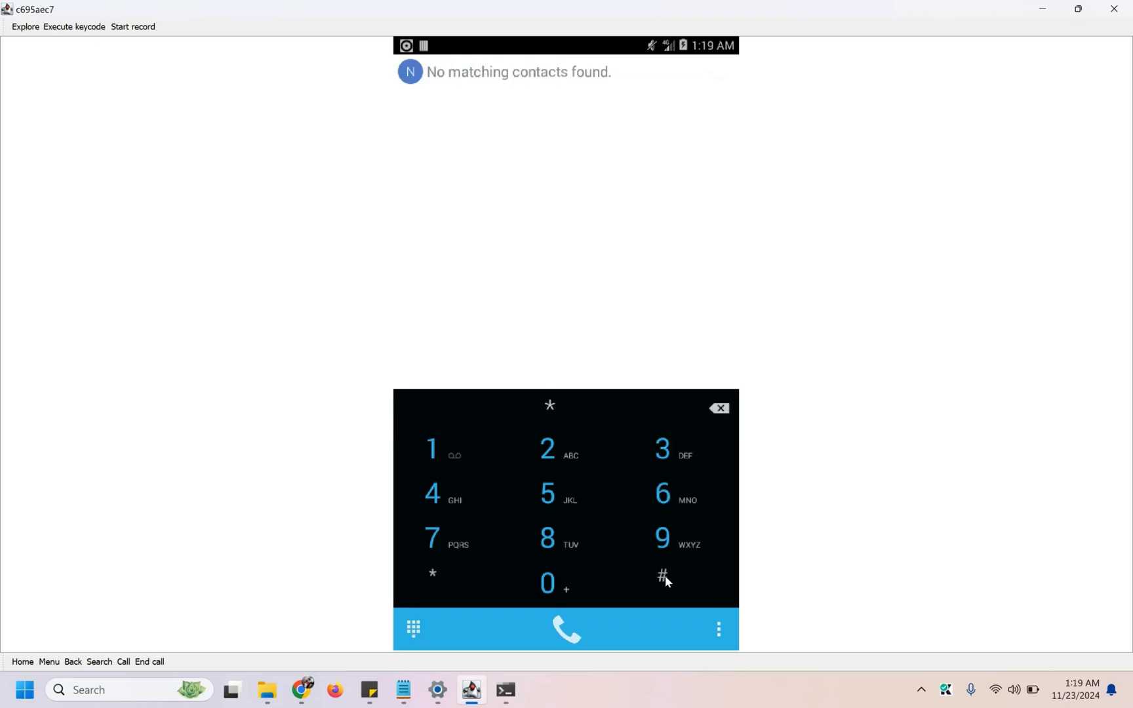
text(566)
click(665, 576)
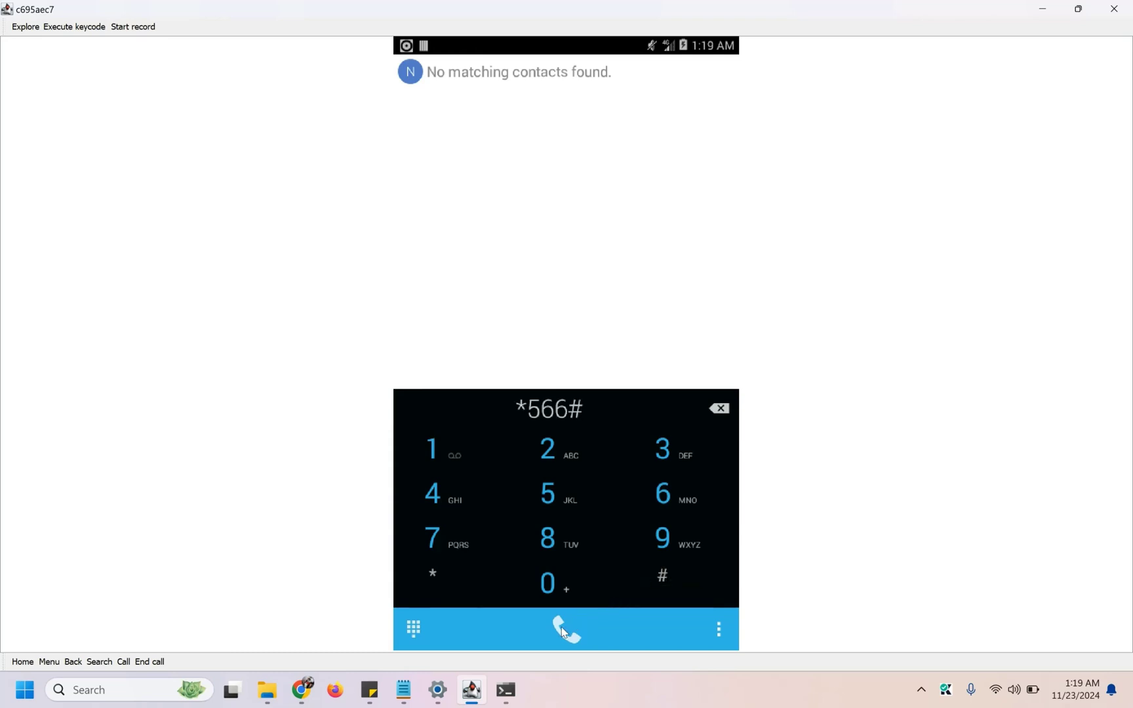